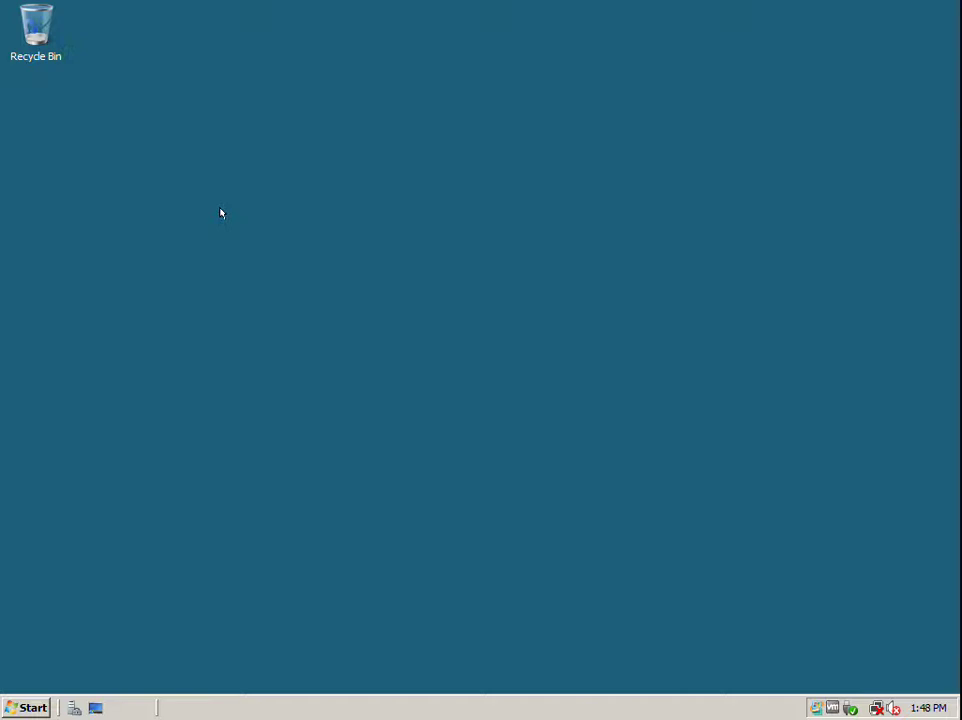
Open the Group Policy Management console from the server's administrative tools.
{"action": "left_click", "coordinate": [22, 708]}
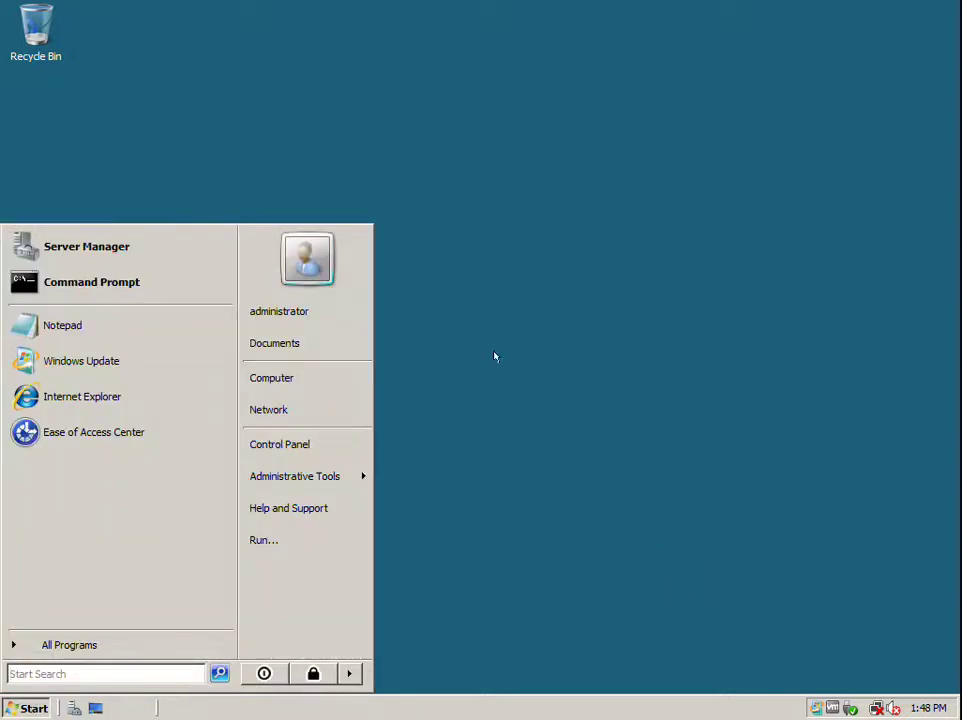
{"action": "left_click", "coordinate": [487, 321]}
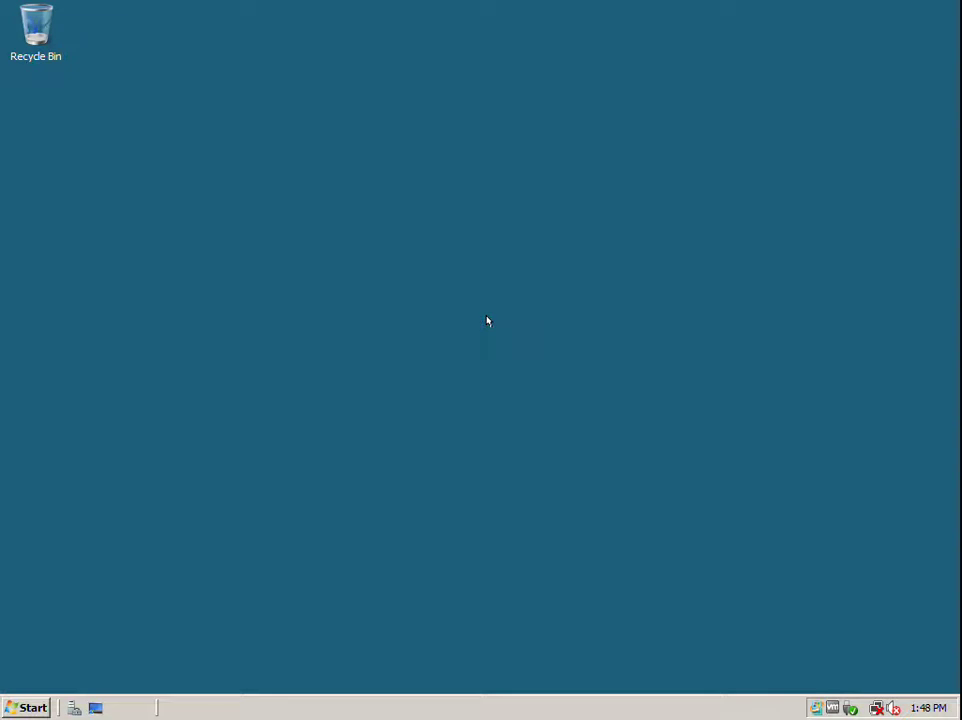
{"action": "left_click", "coordinate": [33, 707]}
{"action": "mouse_move", "coordinate": [290, 477]}
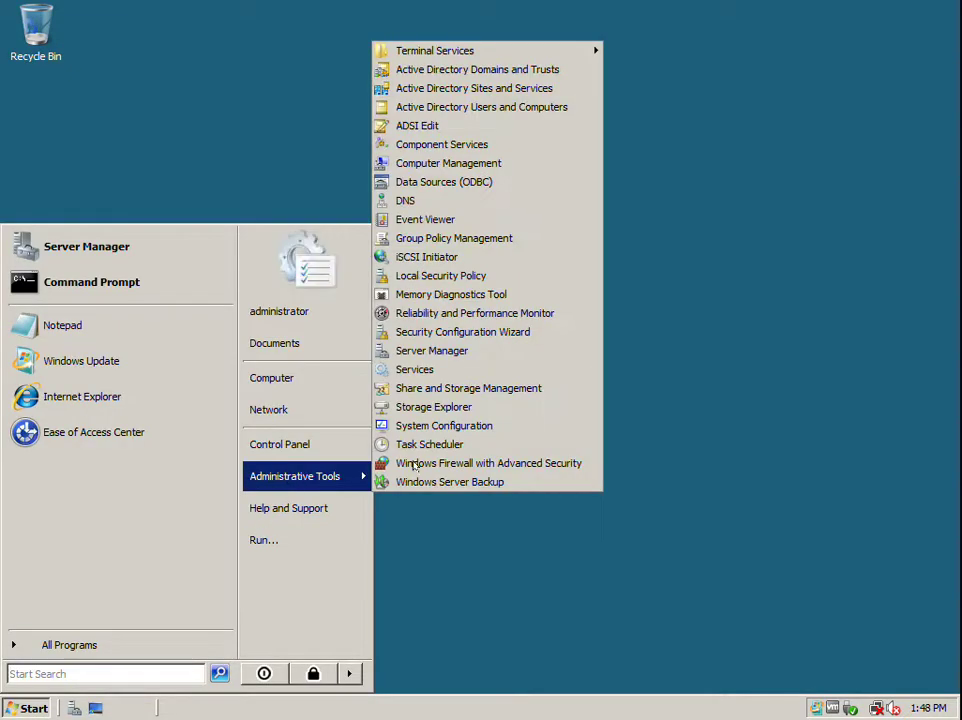
{"action": "left_click", "coordinate": [465, 240]}
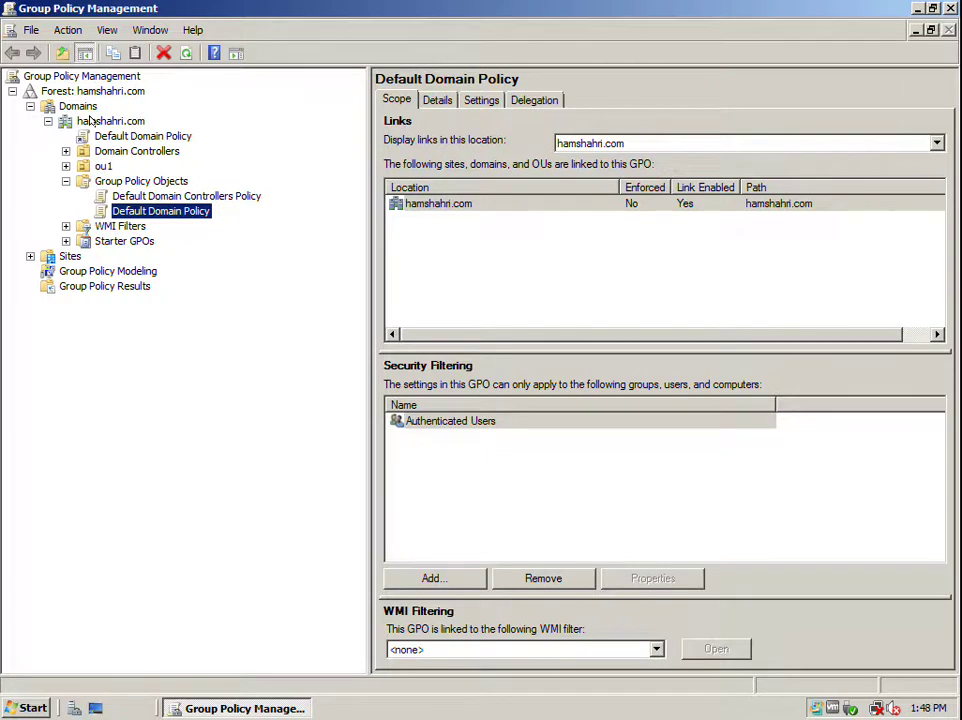
Review the details, settings, delegation and scope of the Default Domain Policy under Group Policy Objects.
{"action": "left_click", "coordinate": [159, 211]}
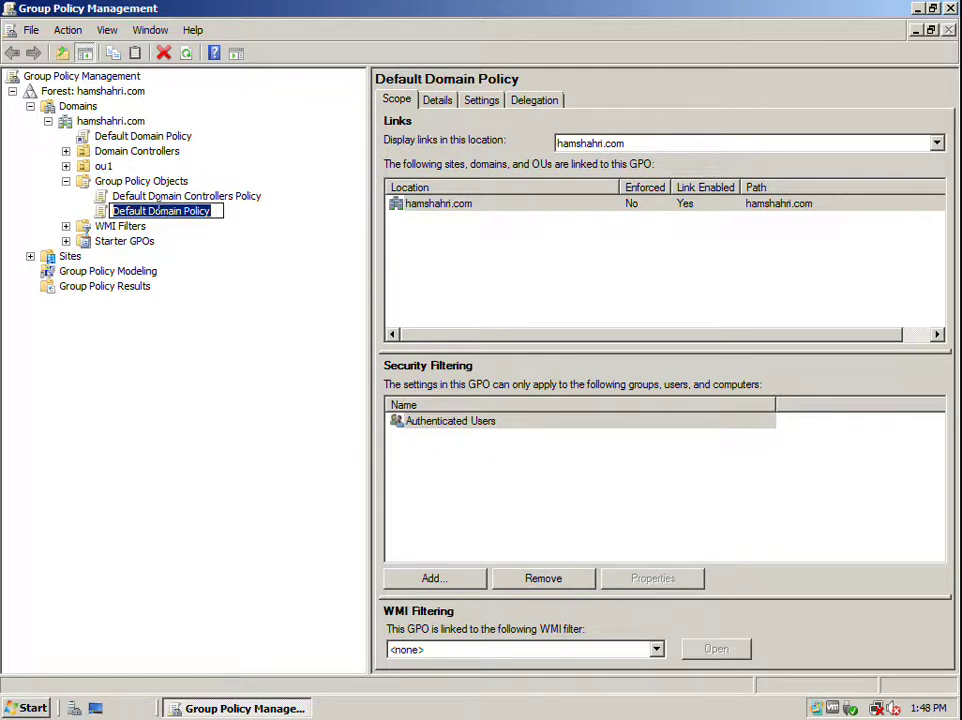
{"action": "left_click", "coordinate": [104, 212]}
{"action": "left_click", "coordinate": [436, 101]}
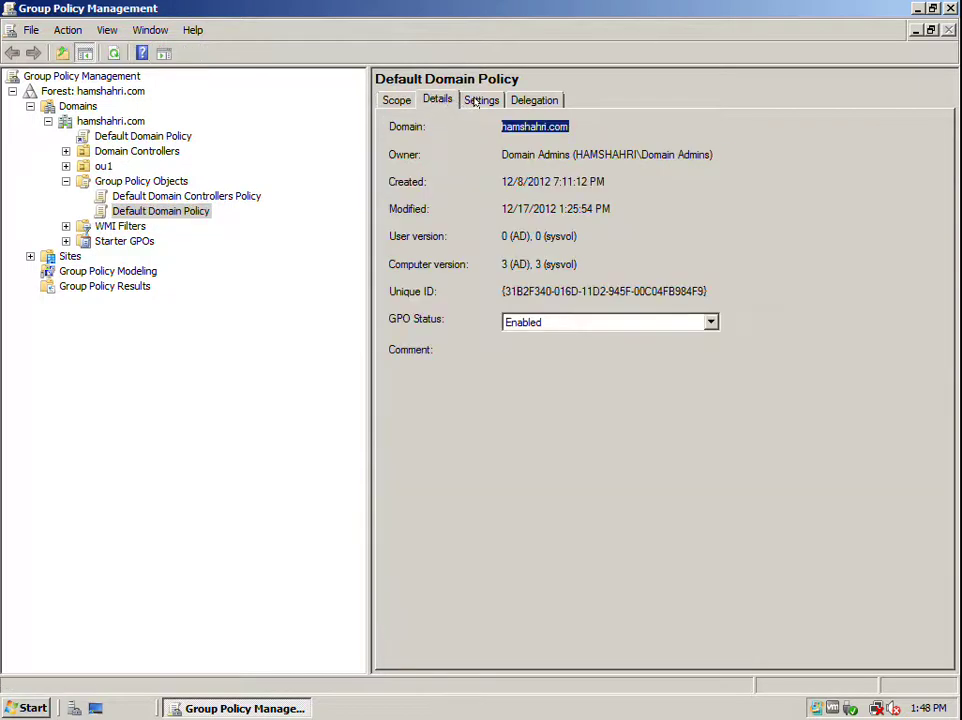
{"action": "left_click", "coordinate": [480, 101]}
{"action": "left_click", "coordinate": [528, 100]}
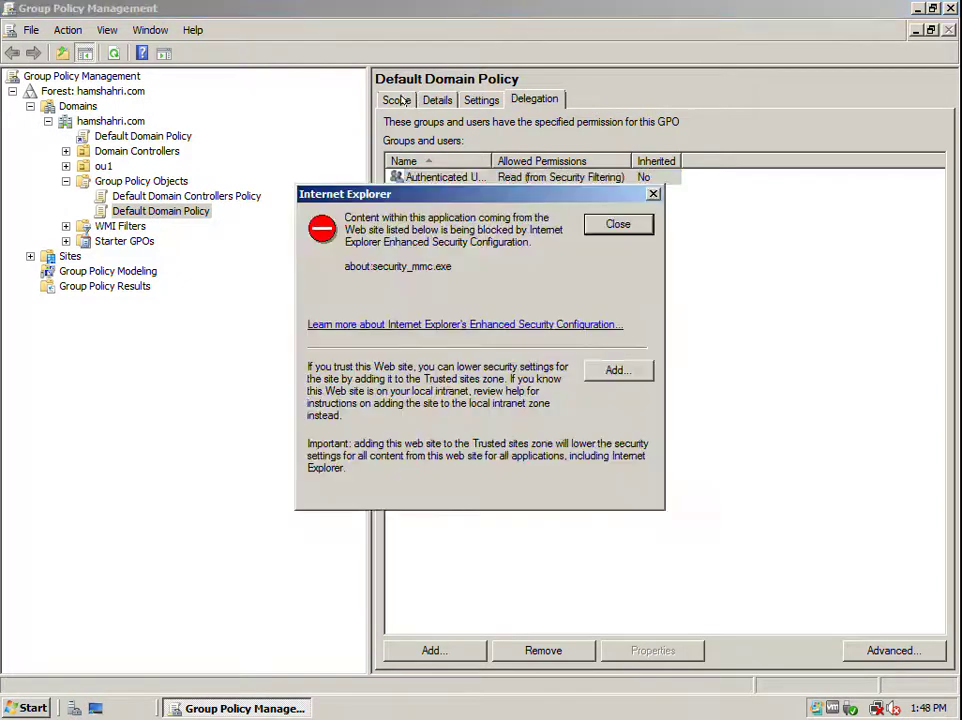
{"action": "left_click", "coordinate": [616, 226]}
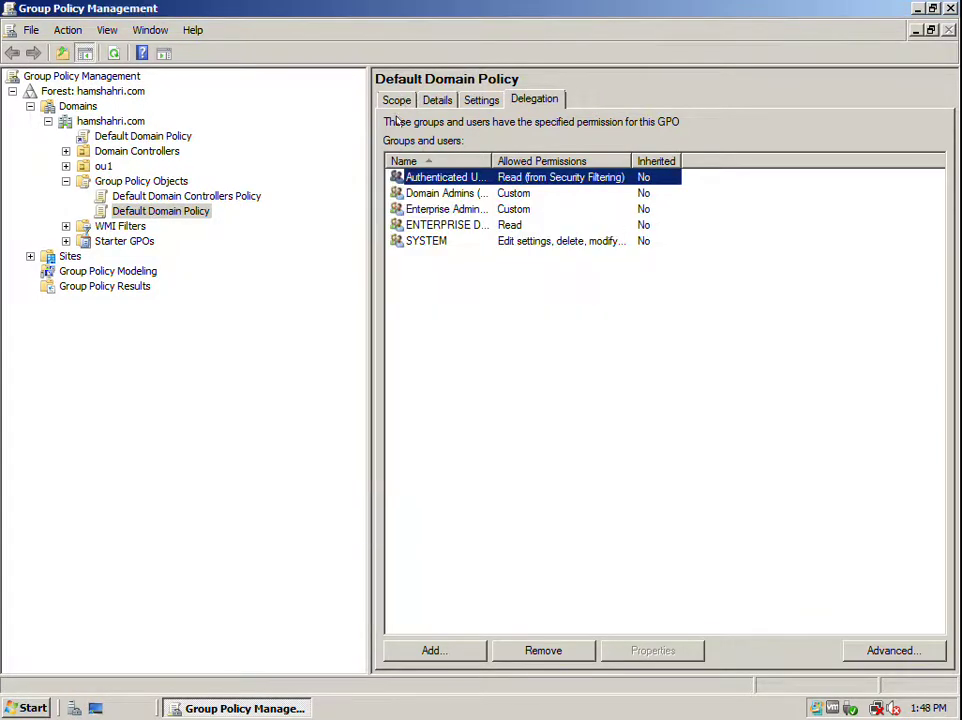
{"action": "left_click", "coordinate": [396, 100]}
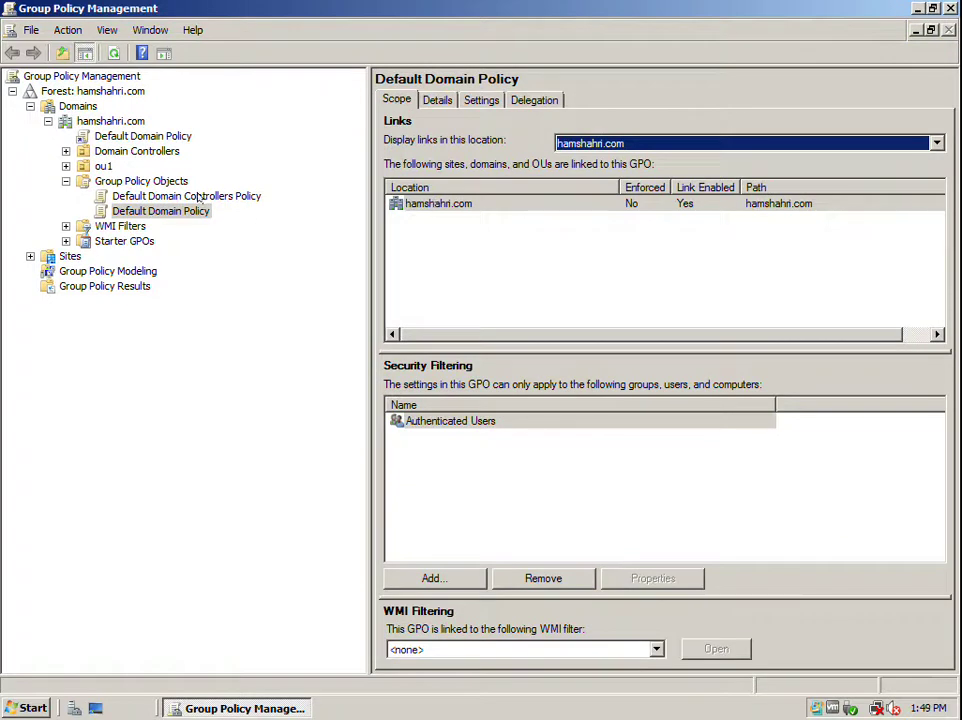
Open the Default Domain Policy under Group Policy Objects for editing in the Group Policy Management Editor.
{"action": "left_click", "coordinate": [150, 211]}
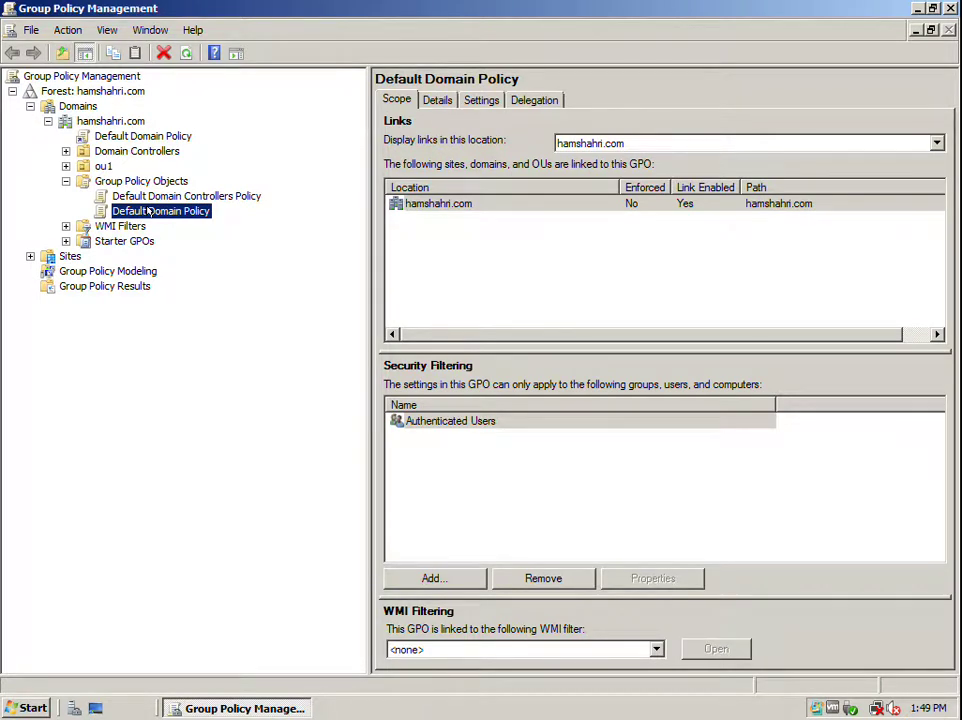
{"action": "right_click", "coordinate": [149, 211]}
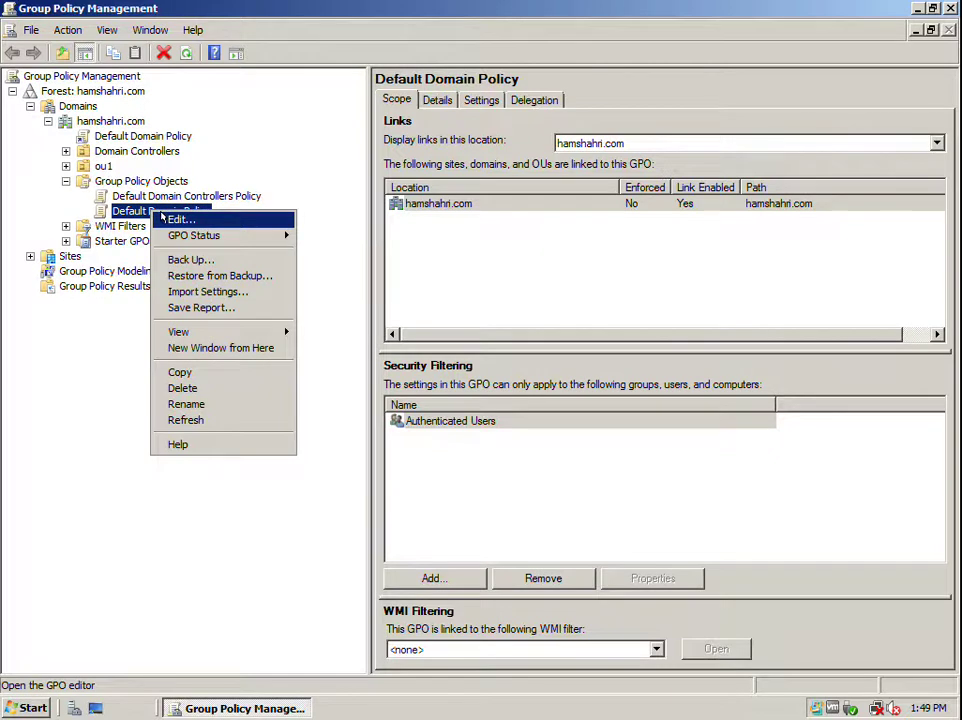
{"action": "left_click", "coordinate": [163, 218]}
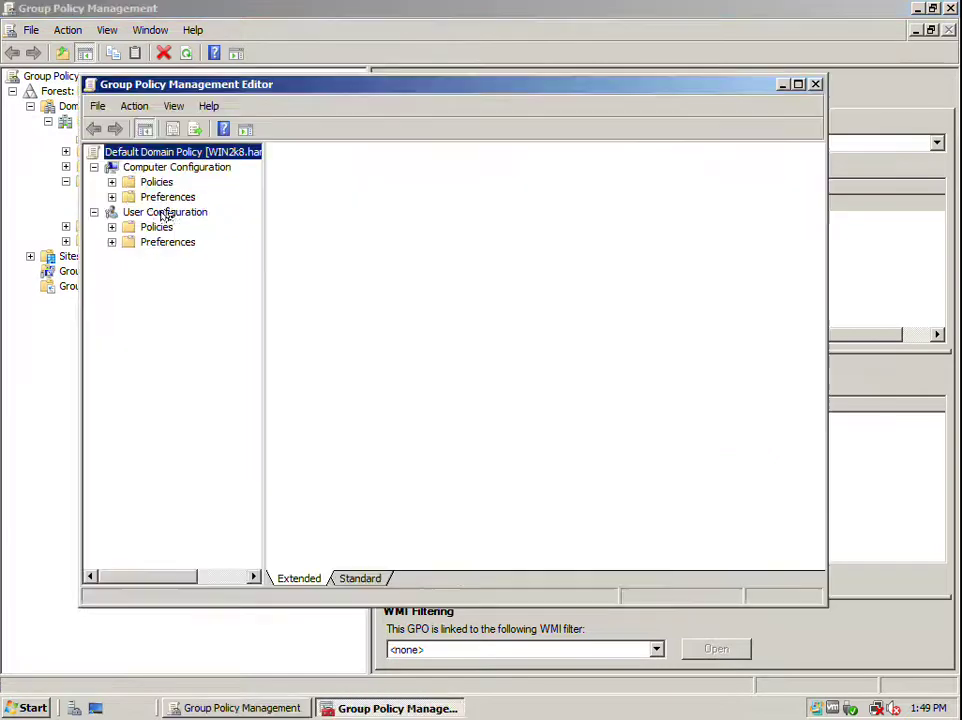
{"action": "left_click", "coordinate": [815, 84]}
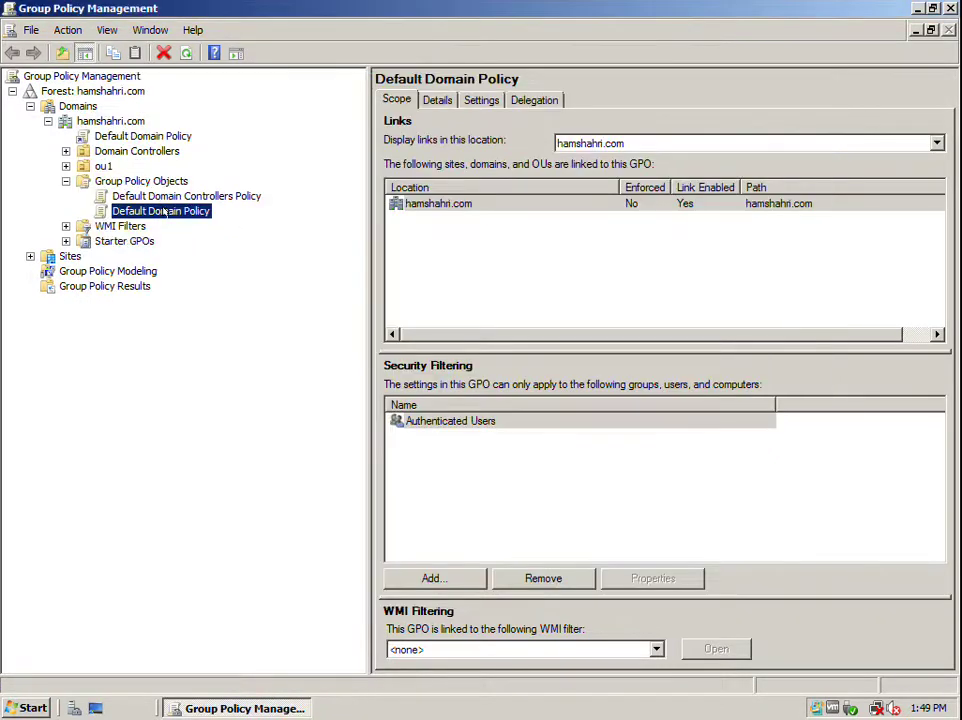
{"action": "right_click", "coordinate": [165, 209]}
{"action": "left_click", "coordinate": [190, 220]}
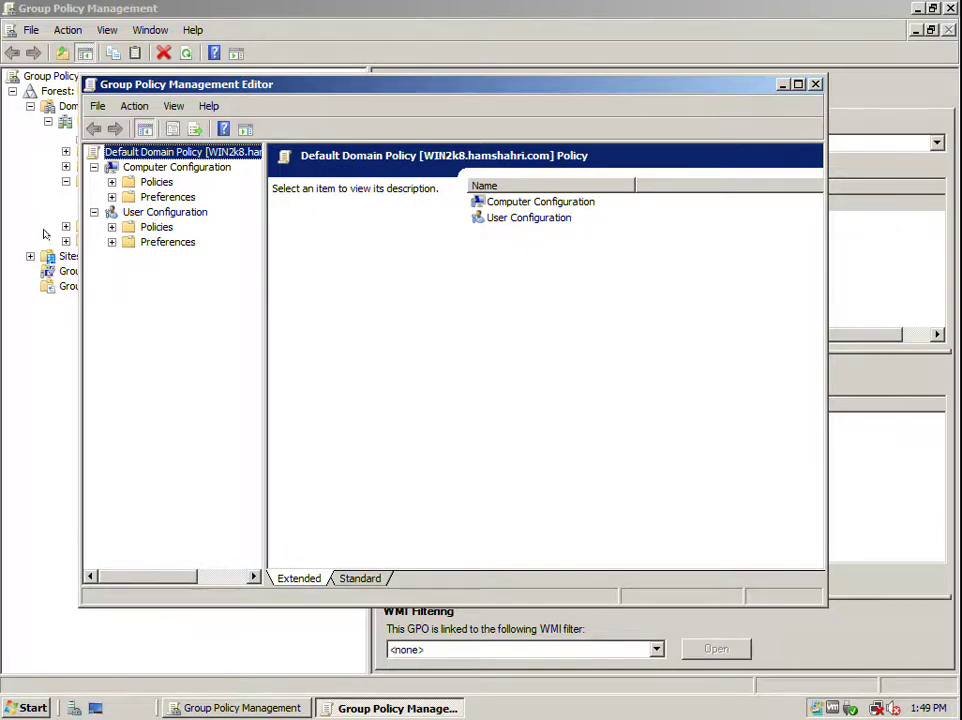
Expand the User Configuration policies and preferences and view the Drive Maps, Applications, Files, Shortcuts, Registry and Devices preferences.
{"action": "left_click", "coordinate": [111, 227]}
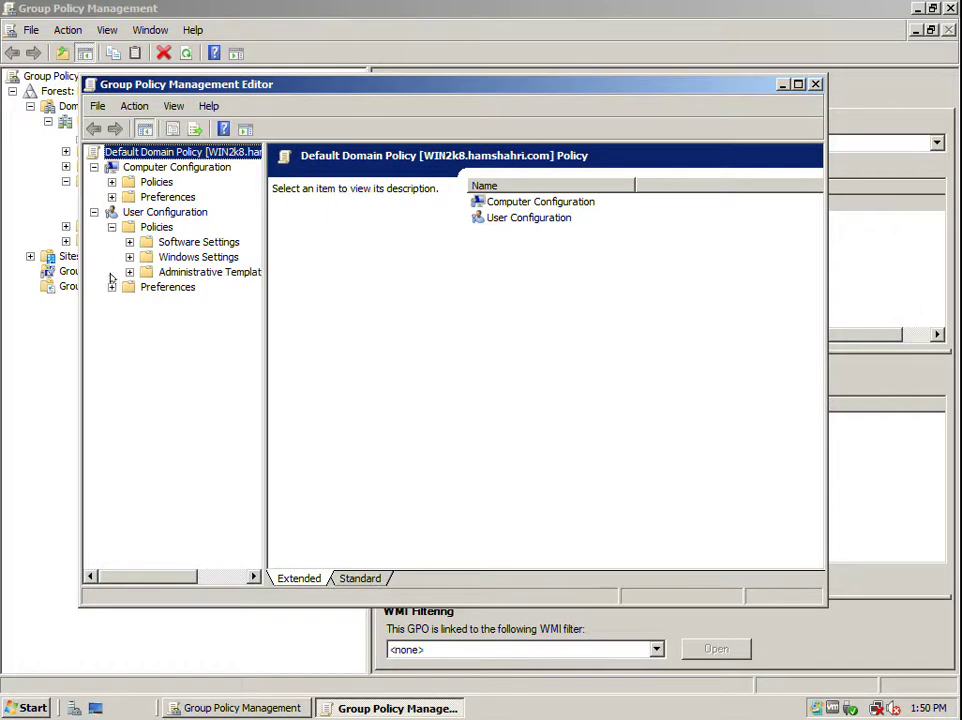
{"action": "left_click", "coordinate": [111, 287]}
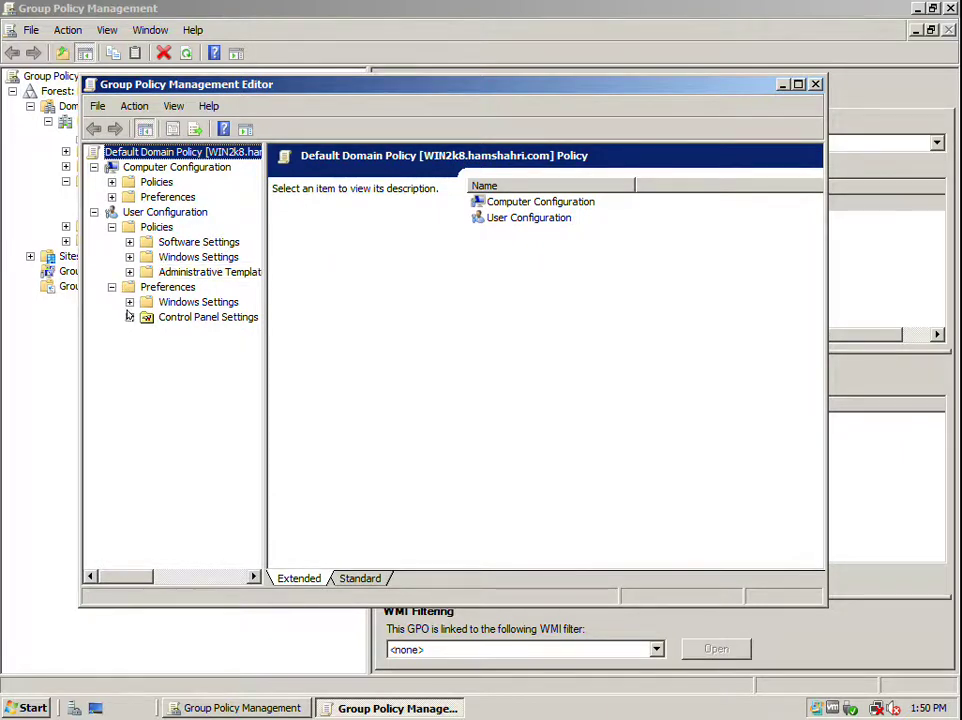
{"action": "left_click", "coordinate": [129, 302]}
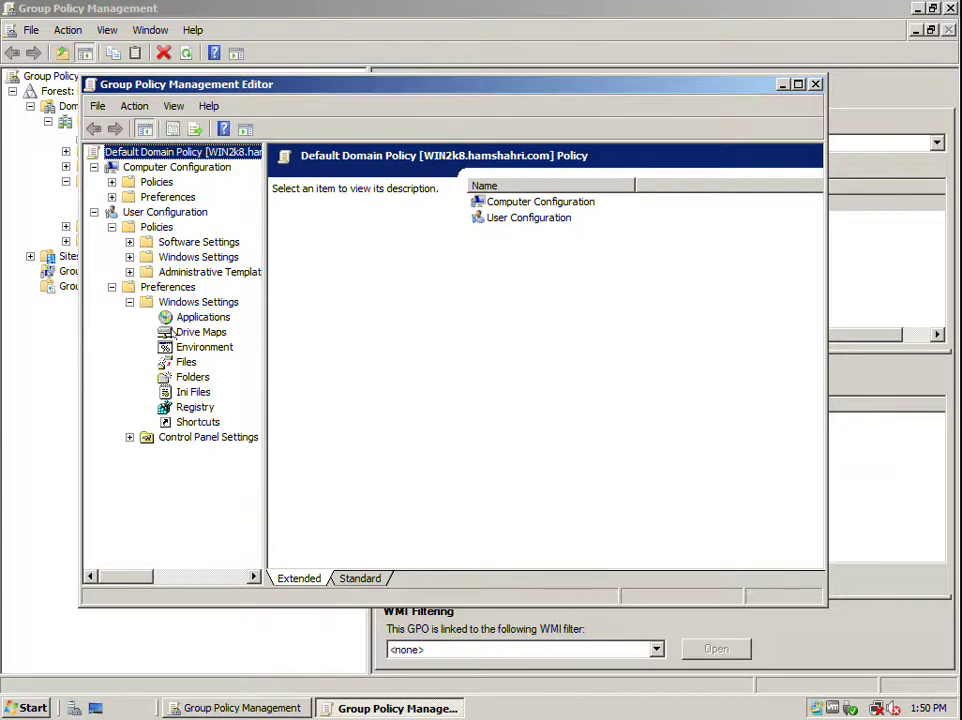
{"action": "left_click", "coordinate": [172, 333]}
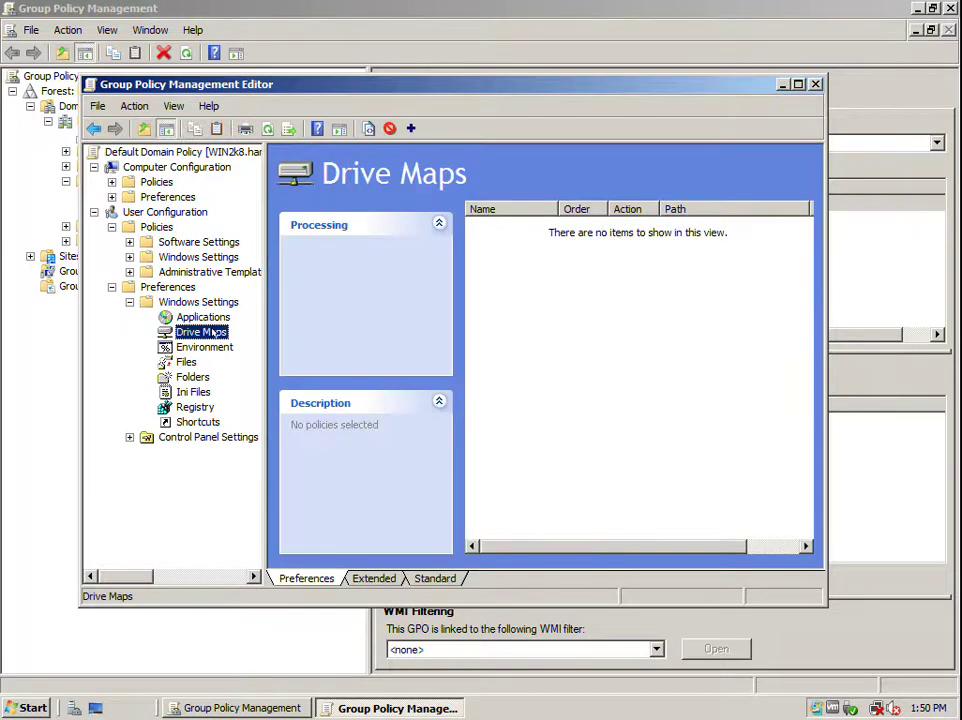
{"action": "key", "text": "Up"}
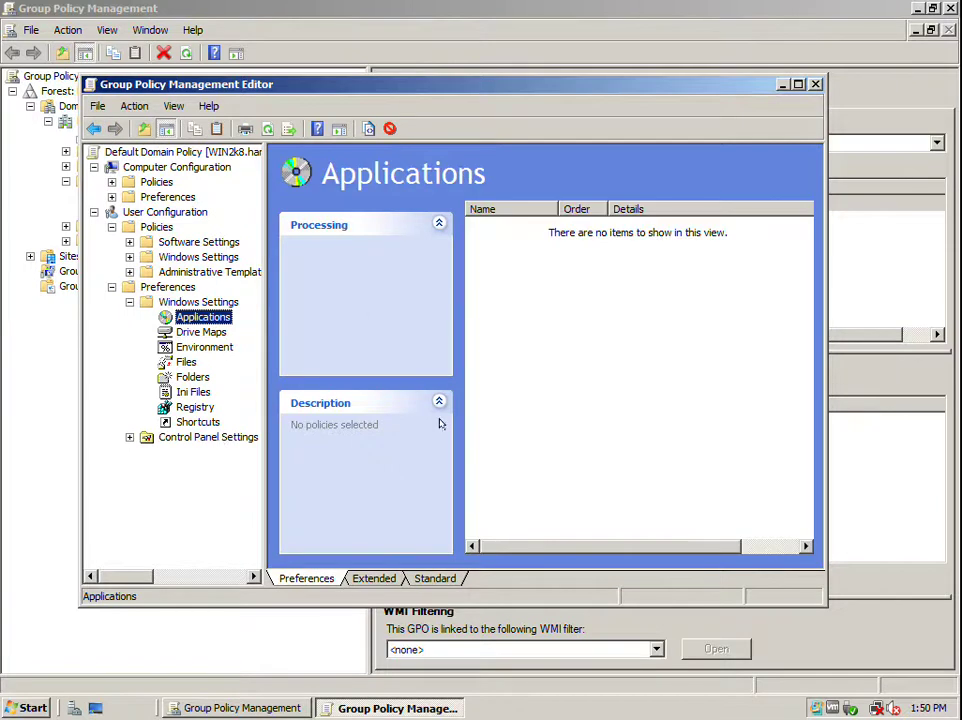
{"action": "left_click", "coordinate": [186, 362]}
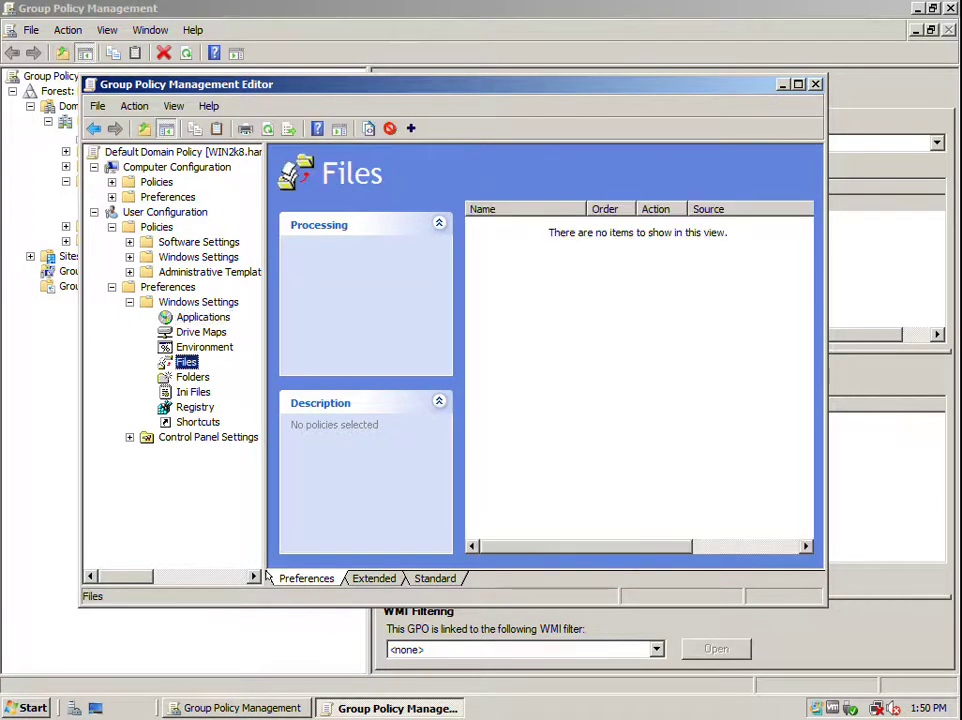
{"action": "left_click", "coordinate": [185, 420]}
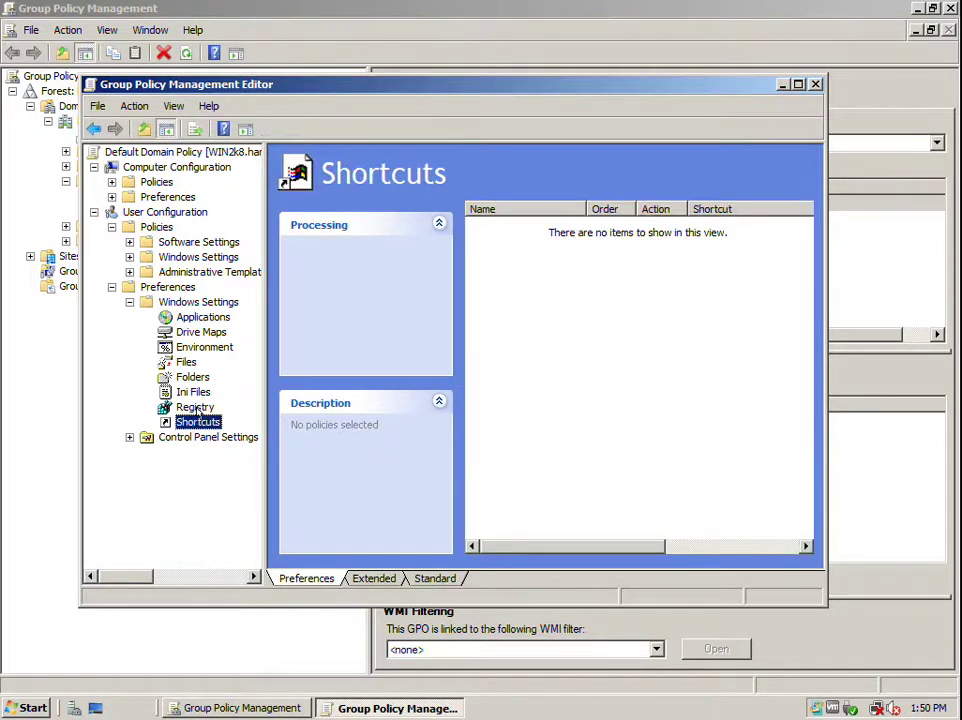
{"action": "left_click", "coordinate": [188, 408]}
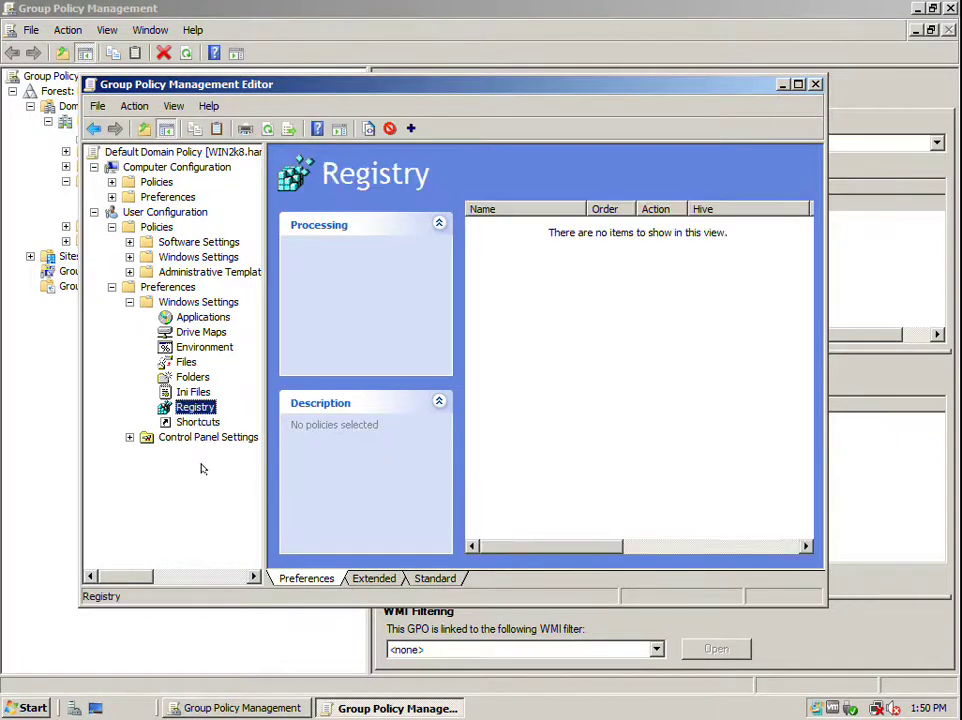
{"action": "left_click", "coordinate": [129, 437]}
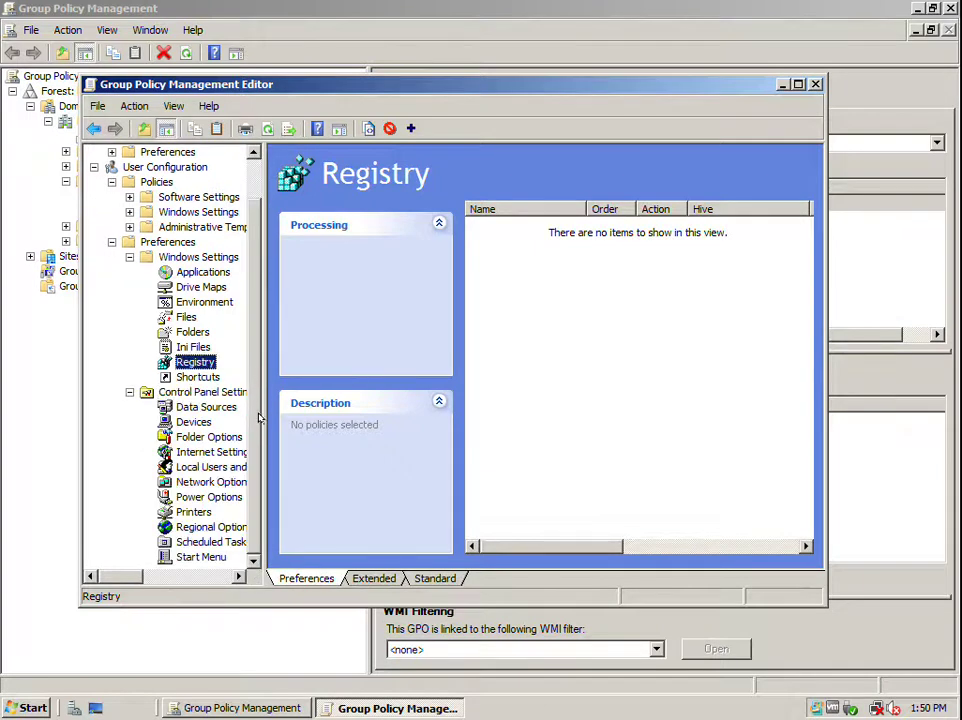
{"action": "left_click", "coordinate": [196, 424]}
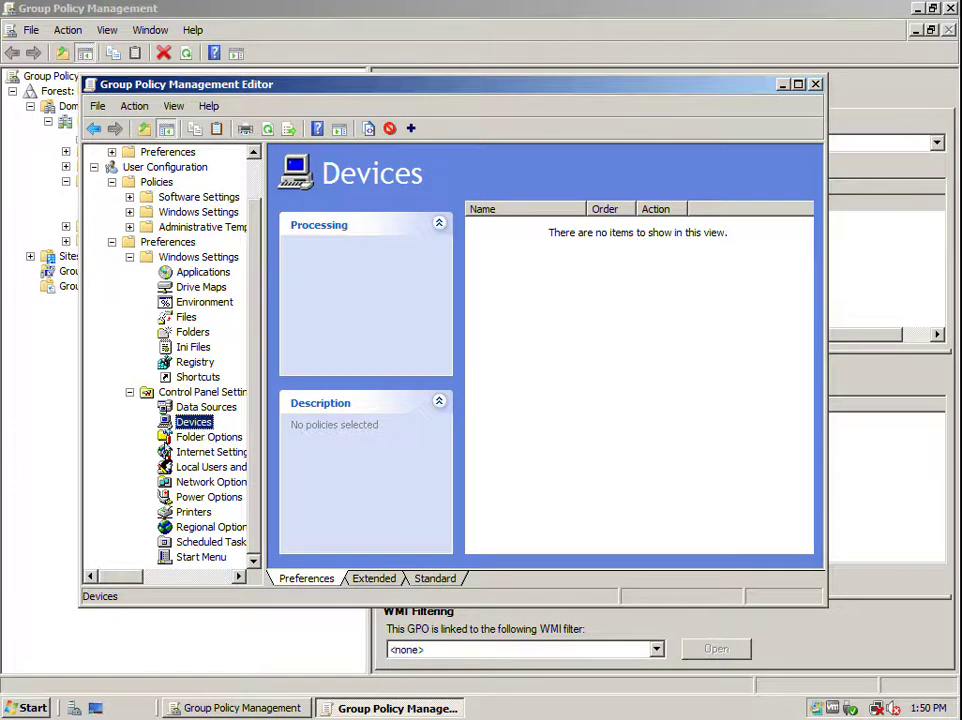
Try the hidden files and folders options in a new Windows Vista Folder Options preference and discard it.
{"action": "left_click", "coordinate": [209, 437]}
{"action": "right_click", "coordinate": [571, 358]}
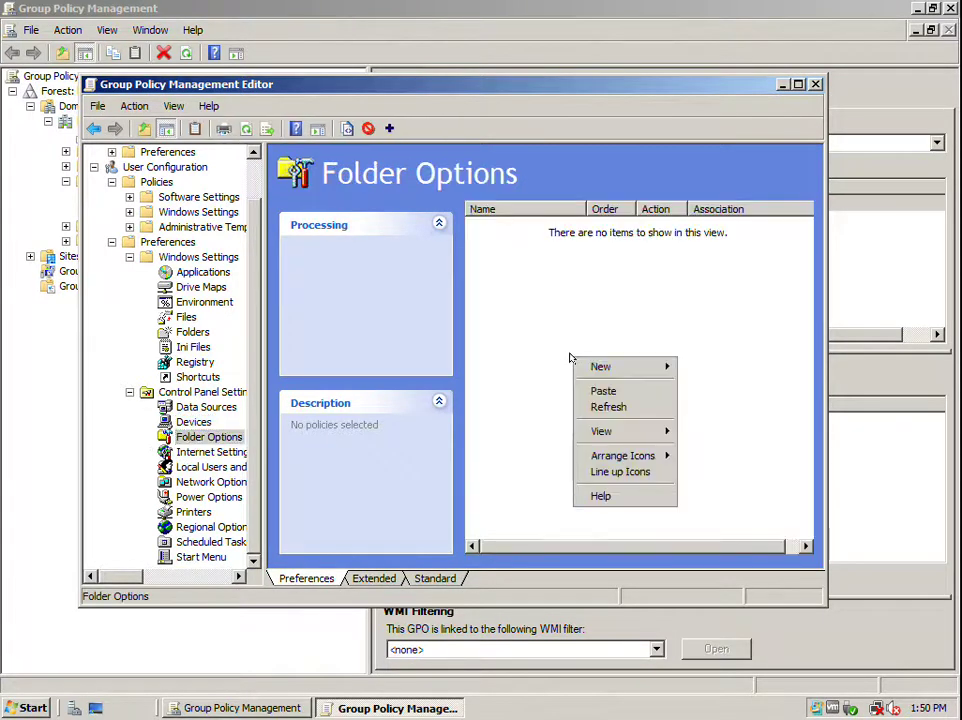
{"action": "mouse_move", "coordinate": [610, 367]}
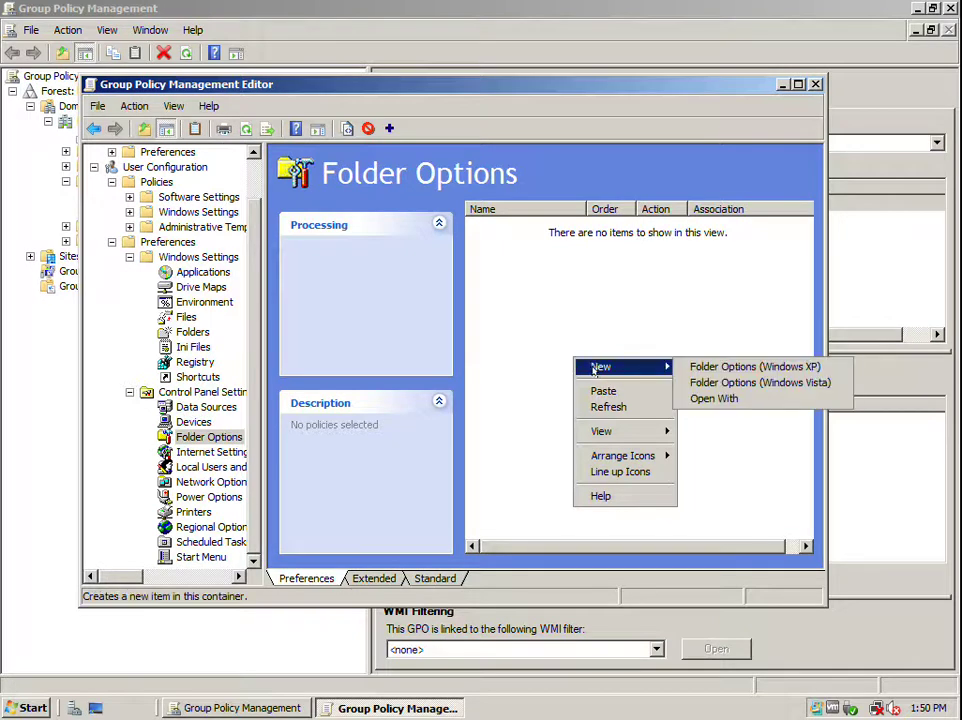
{"action": "left_click", "coordinate": [710, 382]}
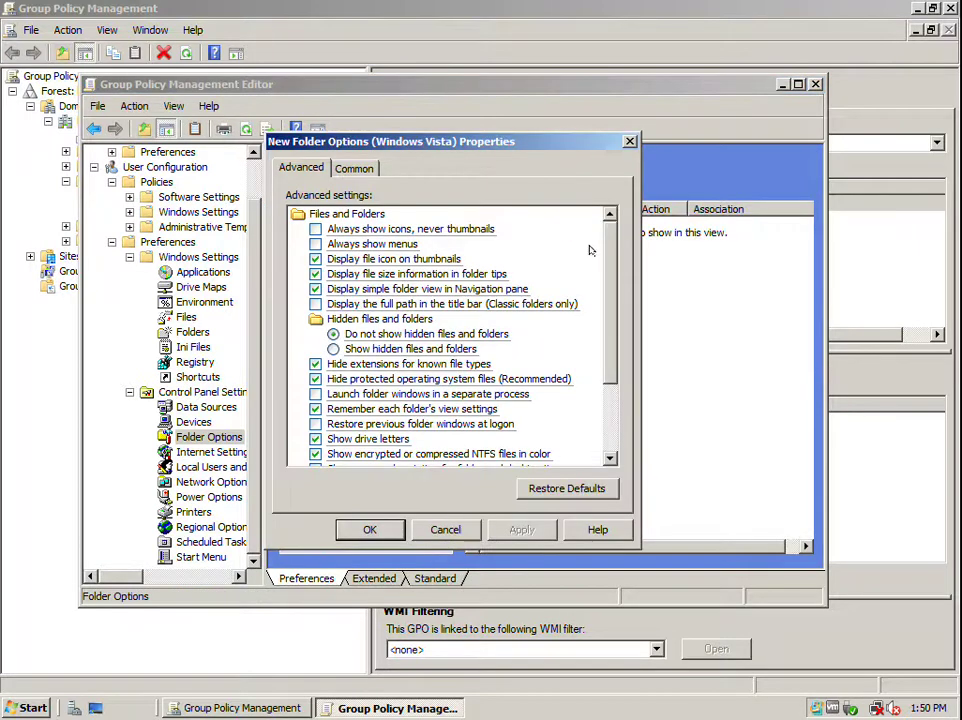
{"action": "mouse_move", "coordinate": [608, 251]}
{"action": "left_mouse_down"}
{"action": "mouse_move", "coordinate": [608, 340]}
{"action": "mouse_move", "coordinate": [608, 250]}
{"action": "left_mouse_up"}
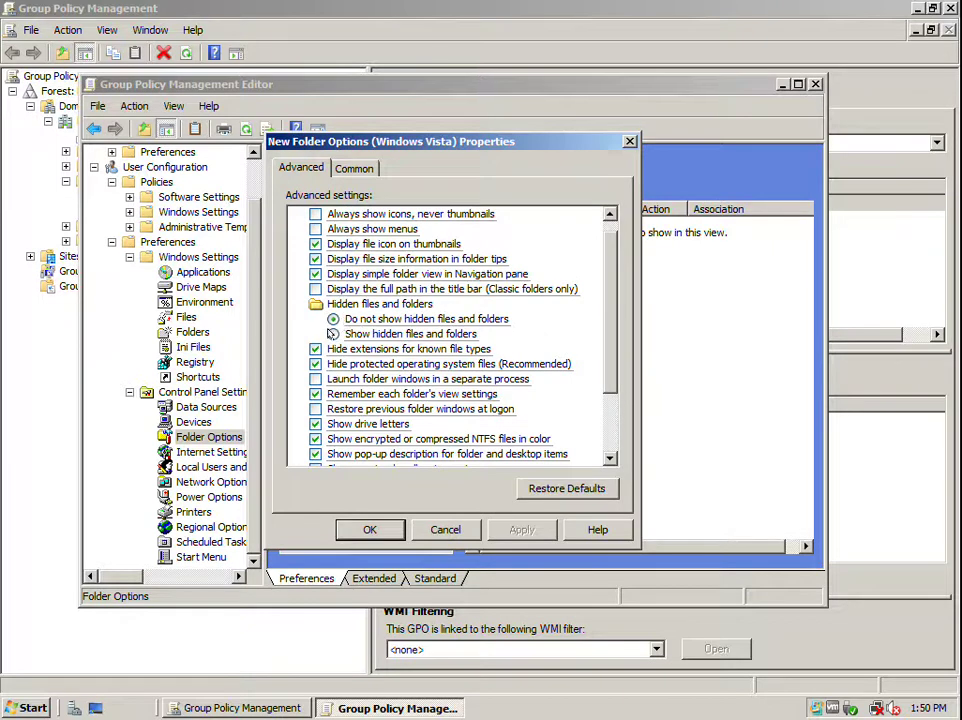
{"action": "left_click", "coordinate": [333, 333]}
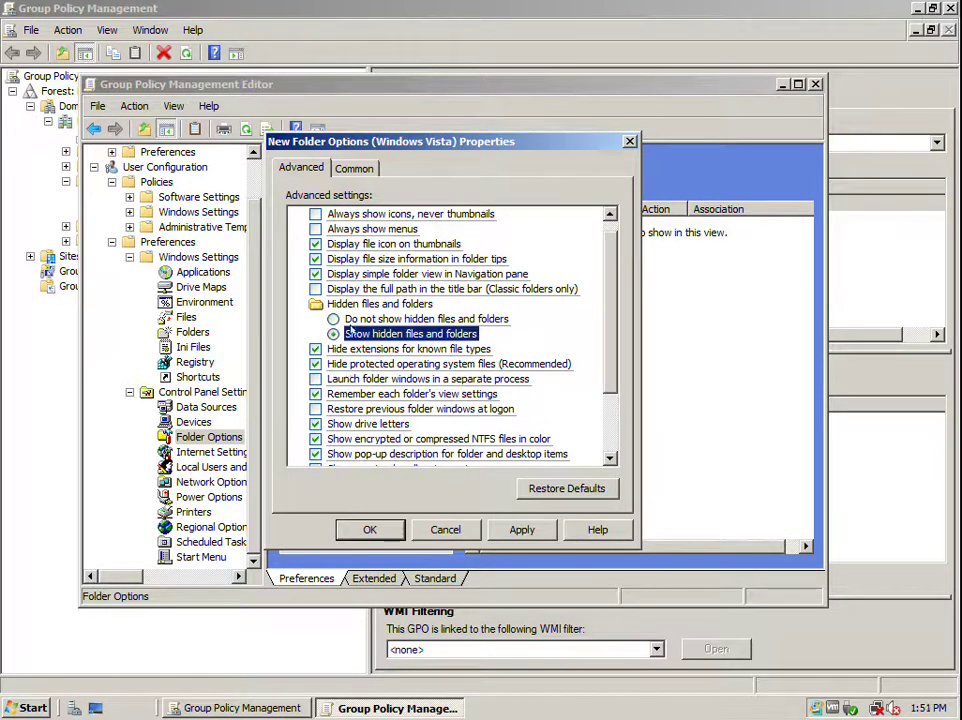
{"action": "left_click", "coordinate": [334, 318]}
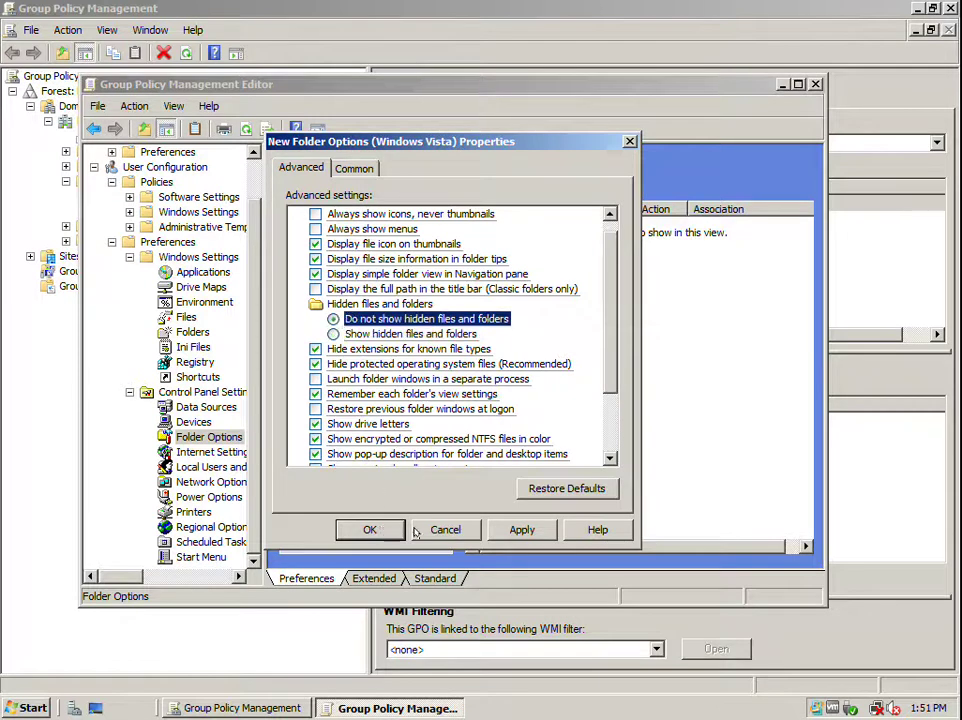
{"action": "left_click", "coordinate": [449, 529]}
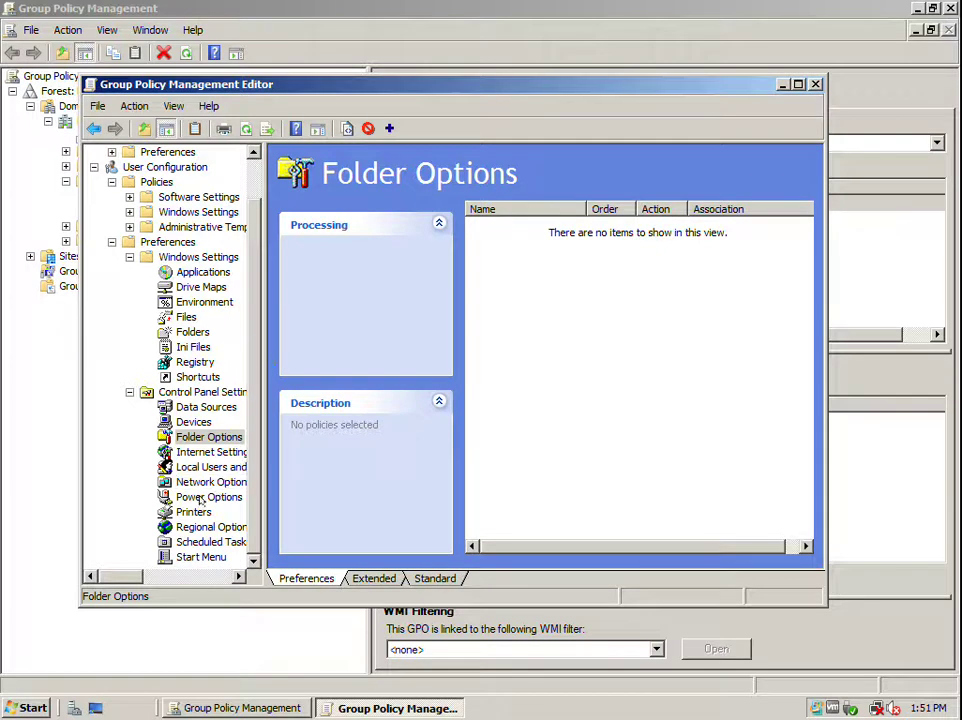
View the Printers preferences and expand Administrative Templates under the User Configuration policies.
{"action": "left_click_drag", "start_coordinate": [258, 488], "coordinate": [335, 484]}
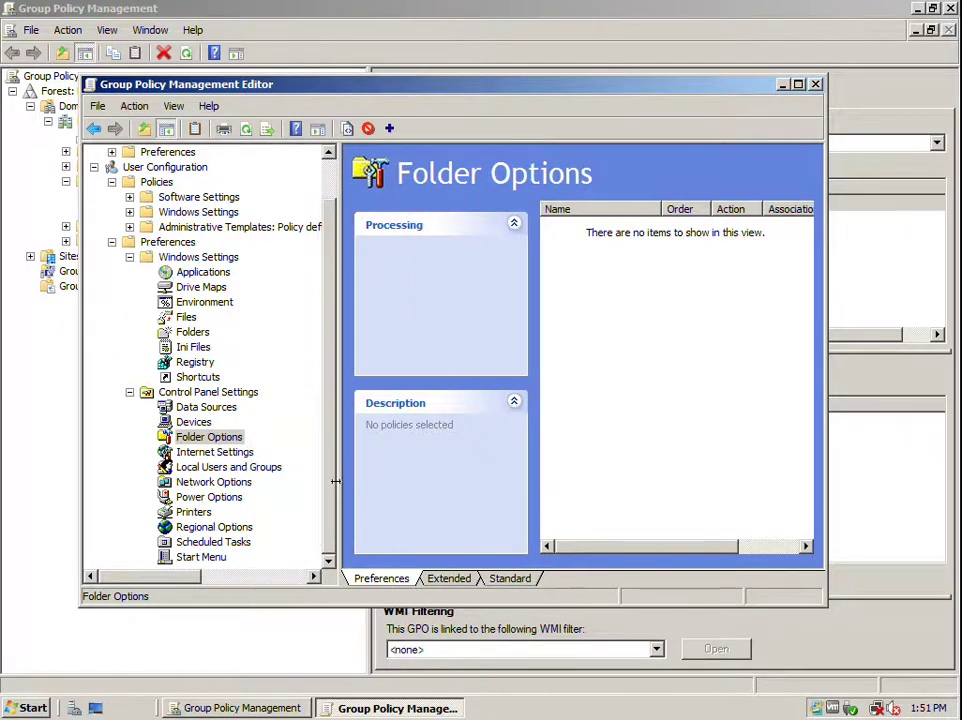
{"action": "left_click", "coordinate": [193, 511]}
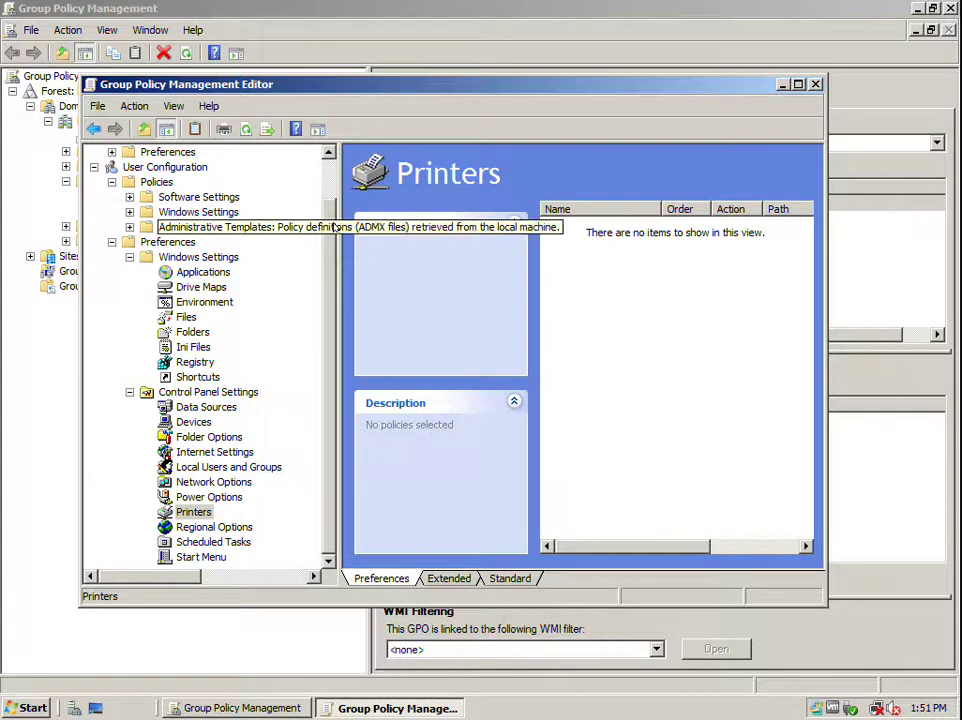
{"action": "scroll", "coordinate": [280, 210], "scroll_direction": "up", "scroll_amount": 1}
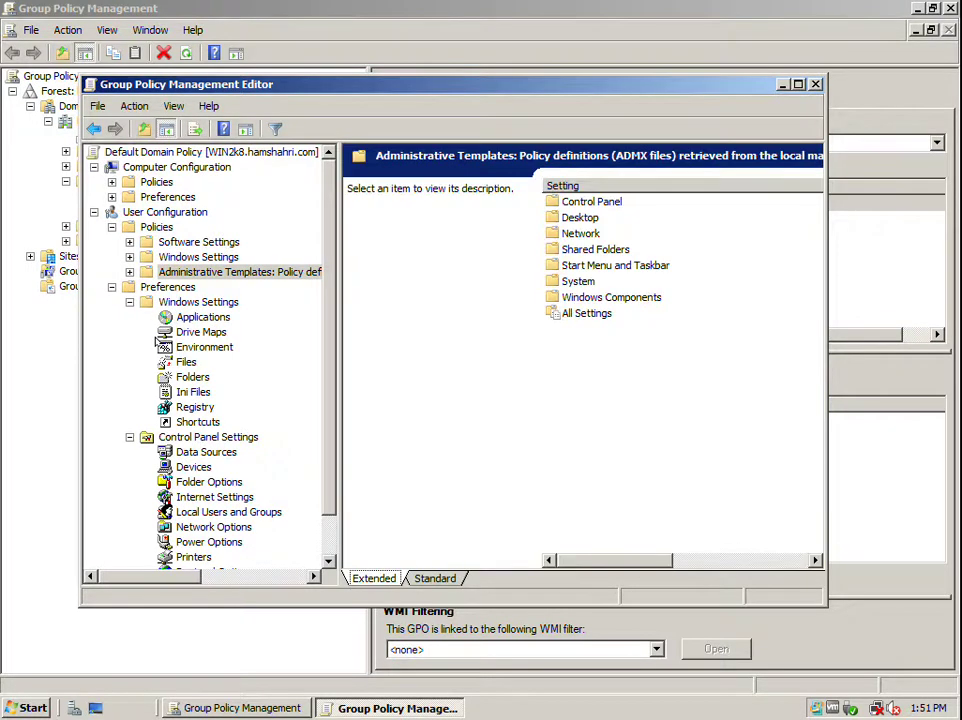
{"action": "left_click", "coordinate": [129, 272]}
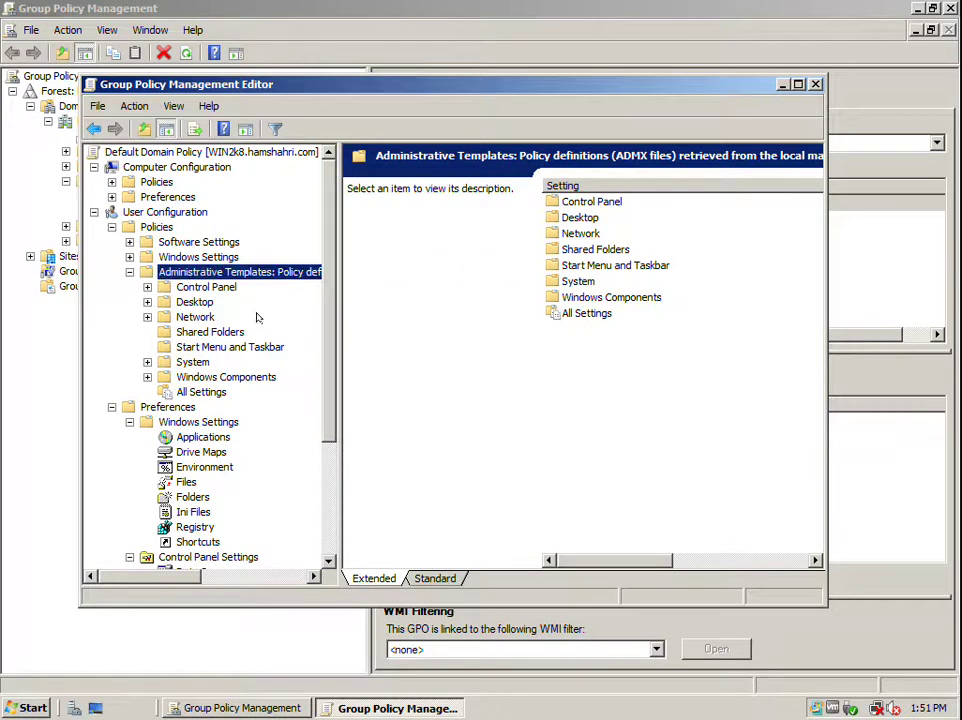
Browse the full list of user Administrative Templates policies under All Settings, widening the editor window.
{"action": "left_click", "coordinate": [200, 391]}
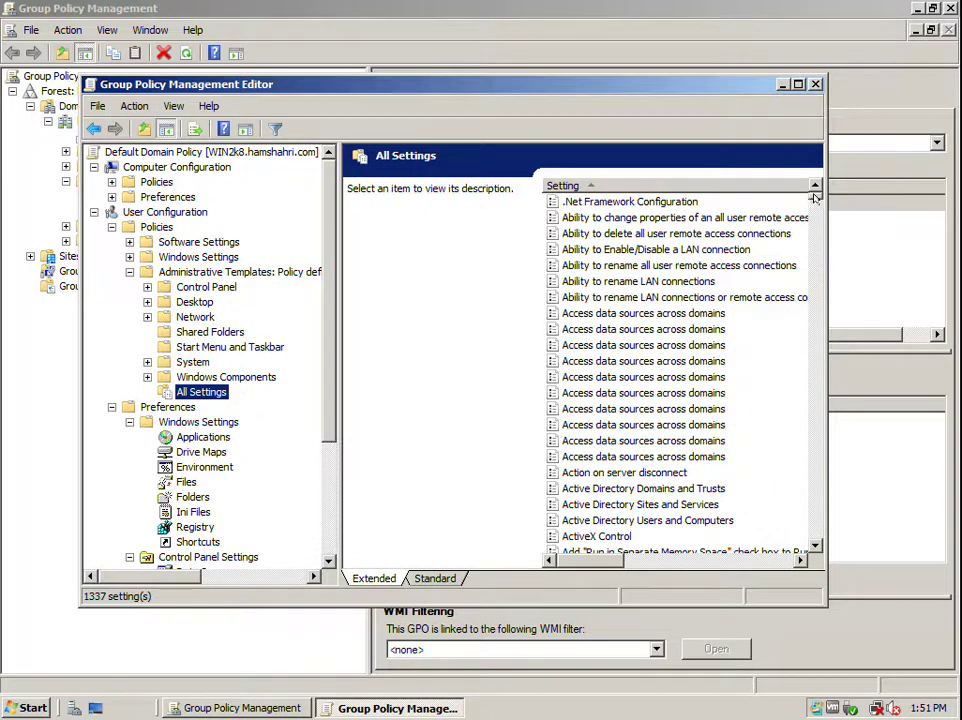
{"action": "left_click_drag", "start_coordinate": [812, 197], "coordinate": [810, 391]}
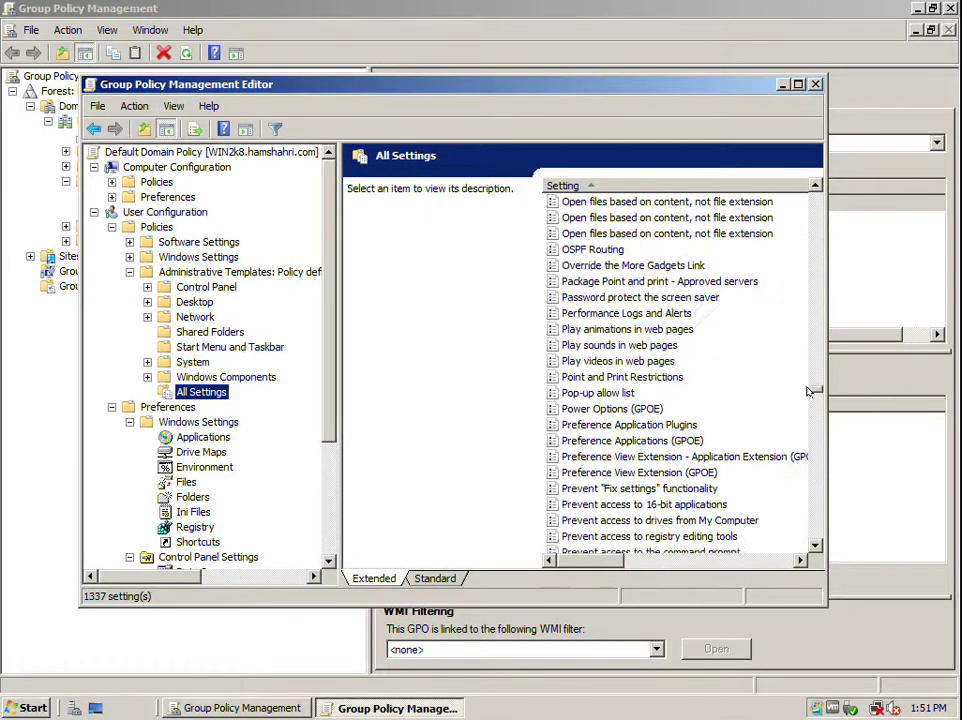
{"action": "left_click_drag", "start_coordinate": [822, 198], "coordinate": [914, 200]}
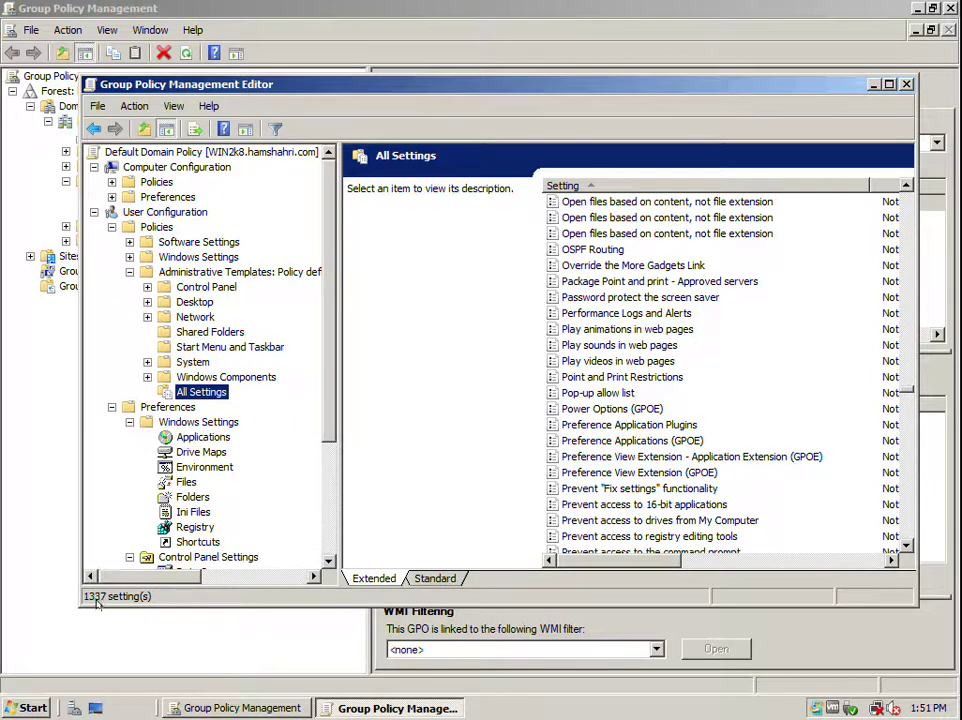
{"action": "left_click_drag", "start_coordinate": [908, 392], "coordinate": [902, 229]}
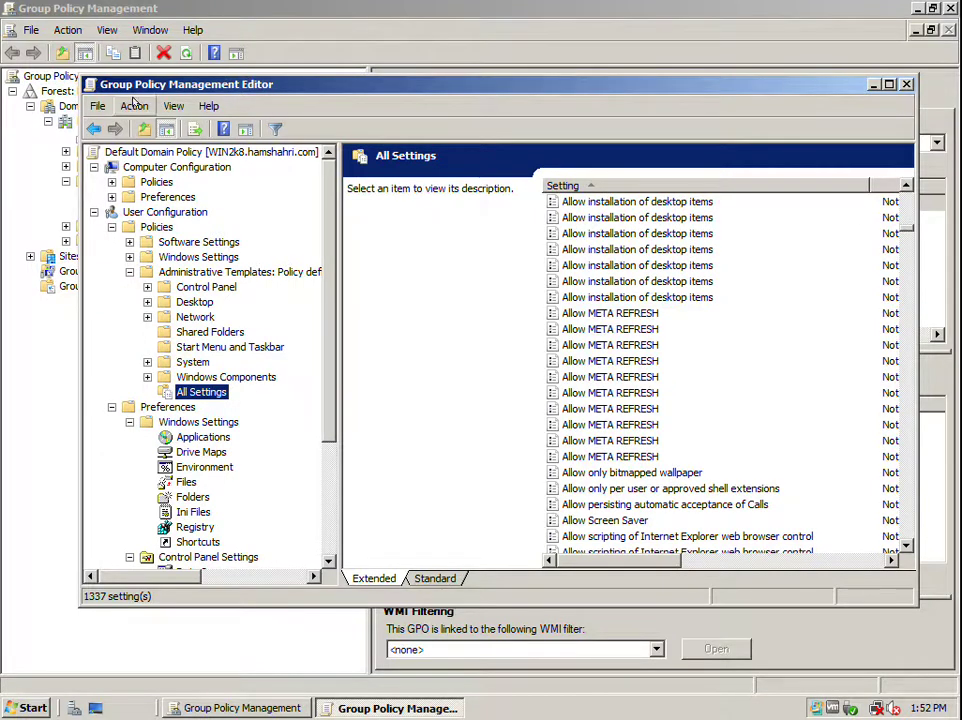
Turn on filtering for the Administrative Templates and enable a keyword filter for "desktop".
{"action": "left_click", "coordinate": [134, 105]}
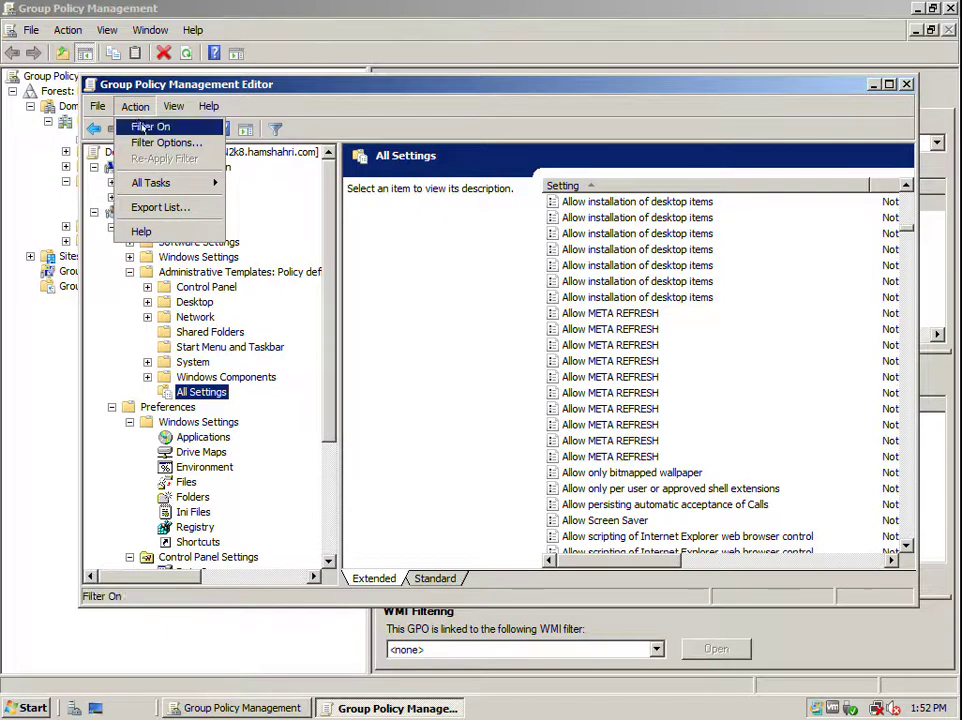
{"action": "left_click", "coordinate": [145, 127]}
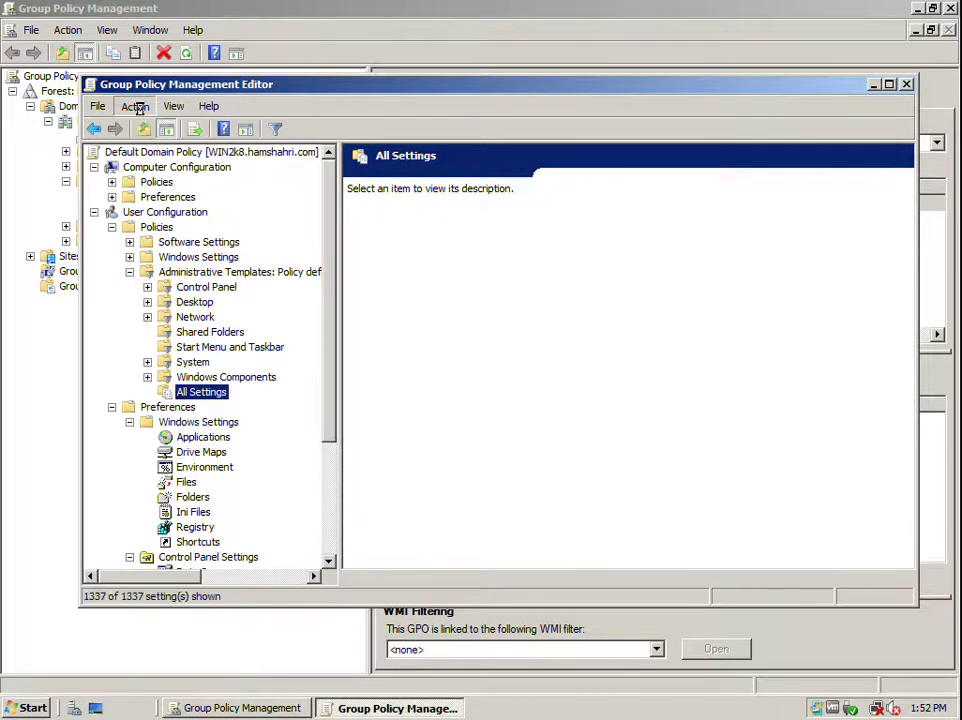
{"action": "left_click", "coordinate": [132, 105]}
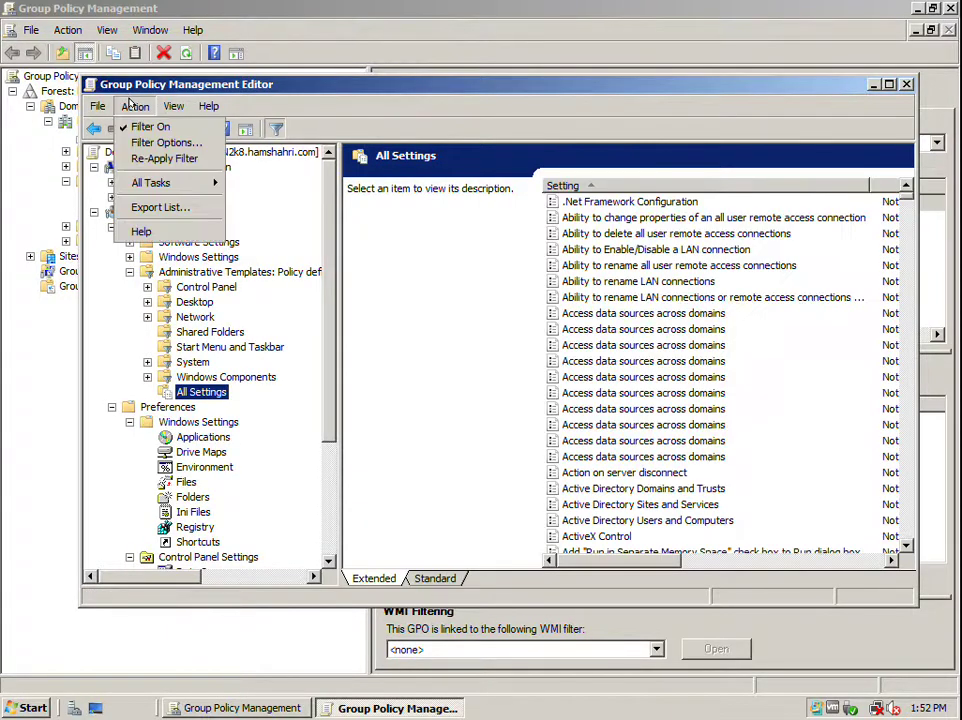
{"action": "left_click", "coordinate": [158, 142]}
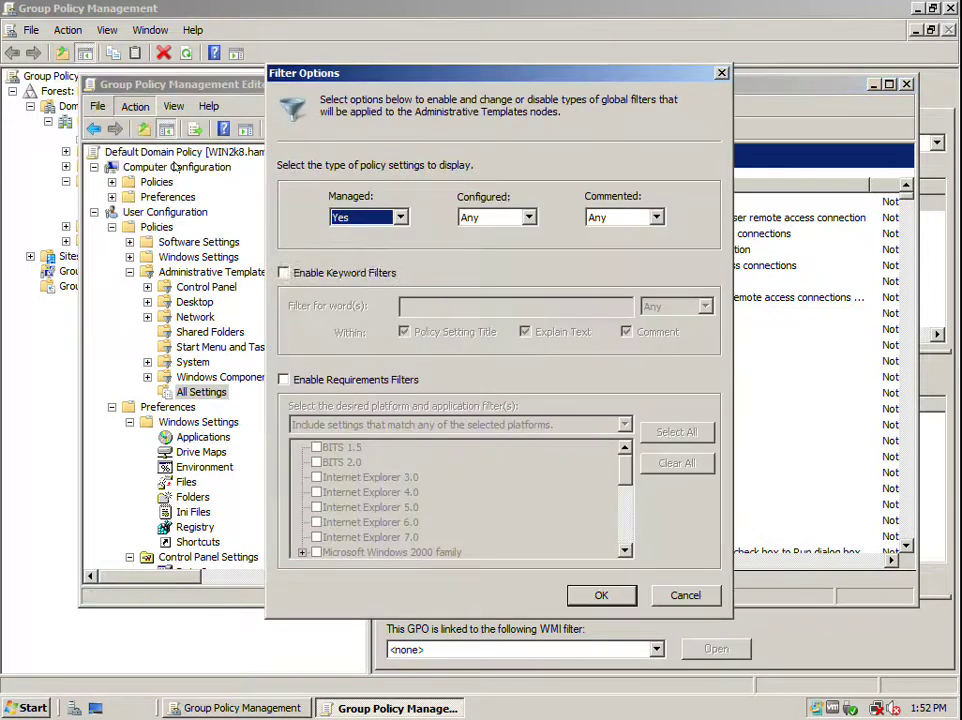
{"action": "left_click", "coordinate": [285, 272]}
{"action": "left_click", "coordinate": [285, 272]}
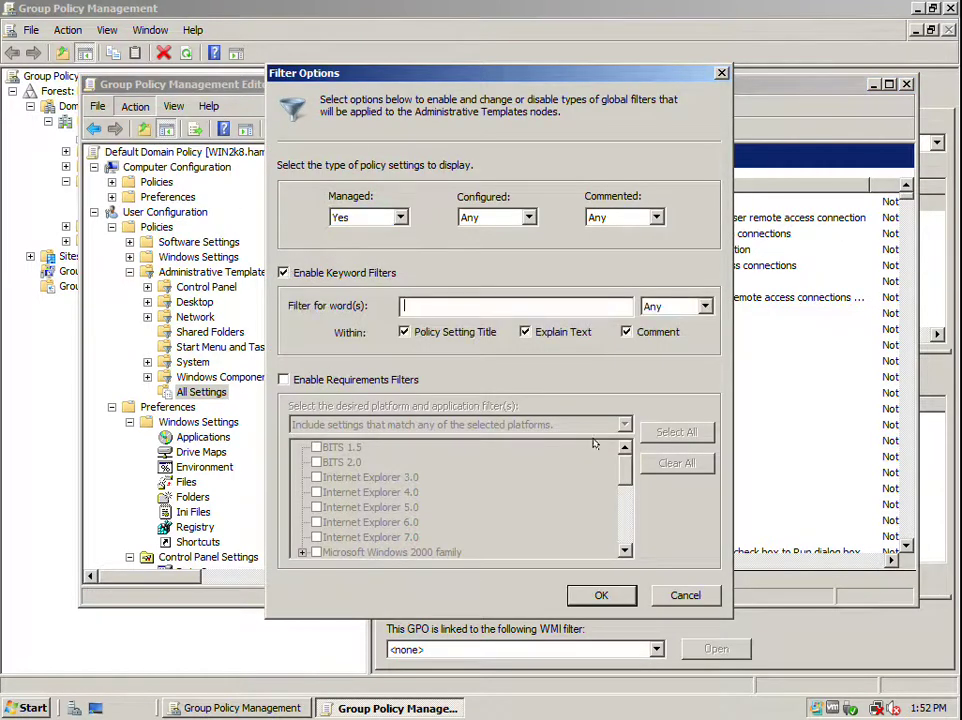
{"action": "type", "text": "desktop"}
{"action": "left_click", "coordinate": [624, 595]}
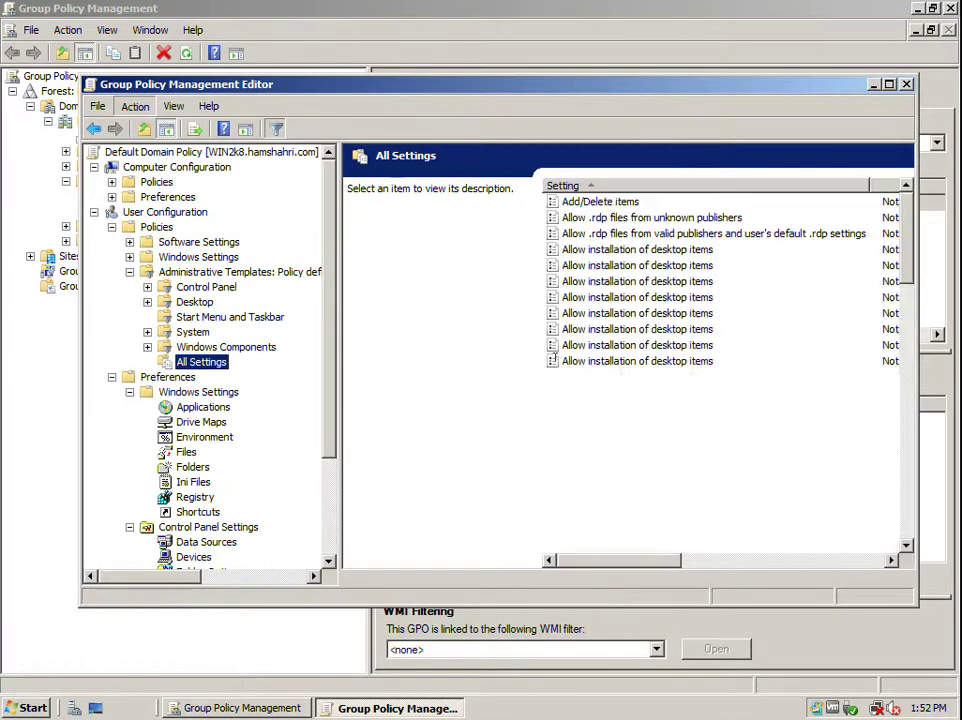
Read the Desktop Wallpaper policy's description in the maximized editor and compare the Standard and Extended views.
{"action": "left_click_drag", "start_coordinate": [905, 268], "coordinate": [918, 290]}
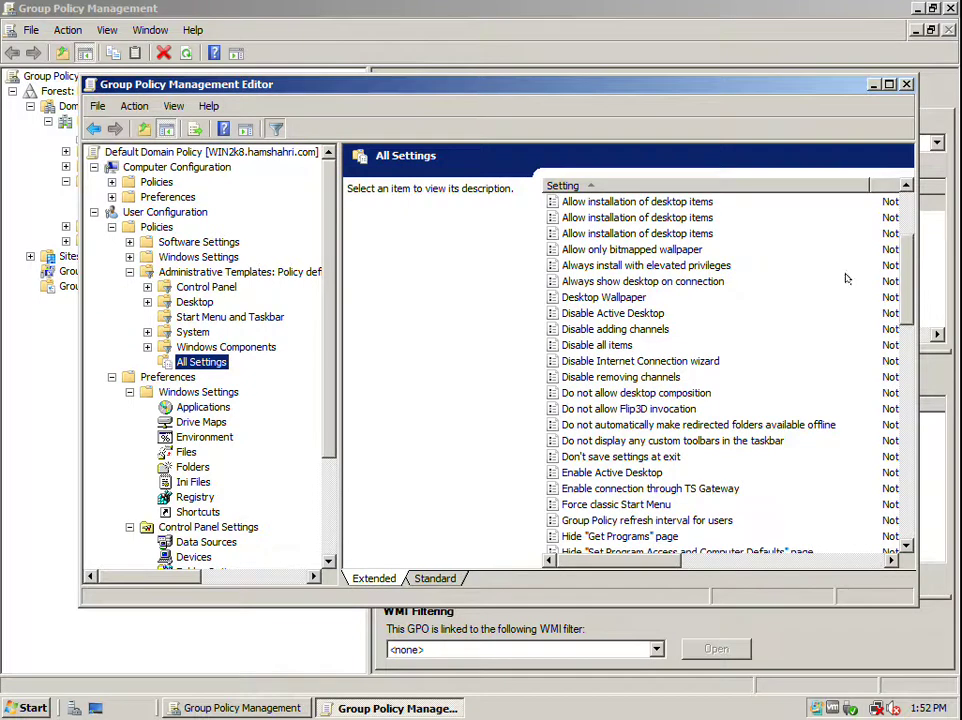
{"action": "left_click", "coordinate": [580, 298]}
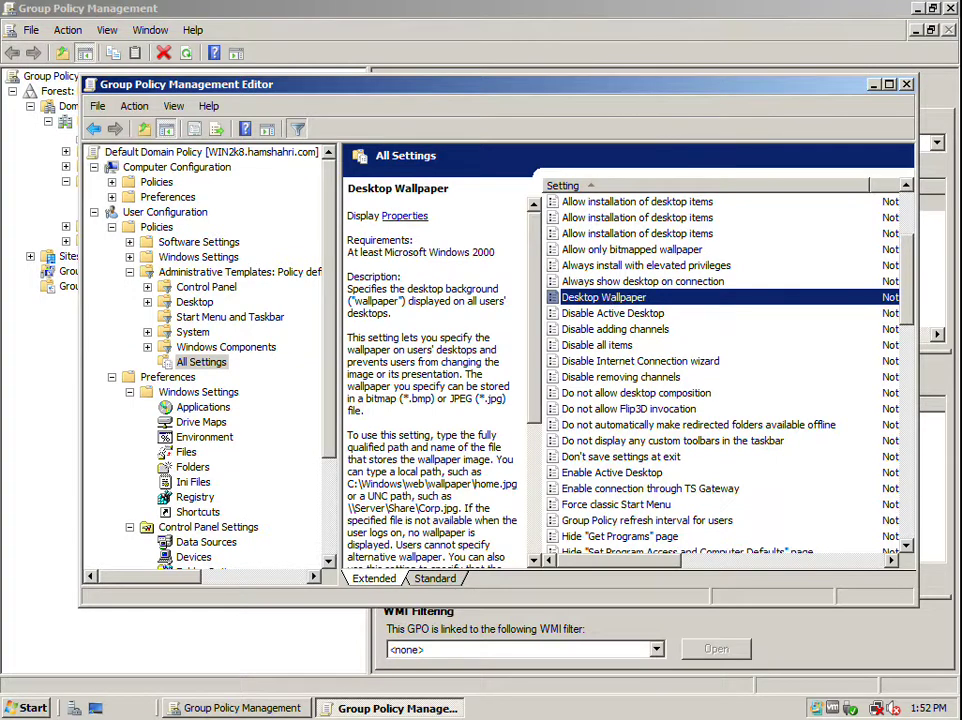
{"action": "left_click", "coordinate": [889, 84]}
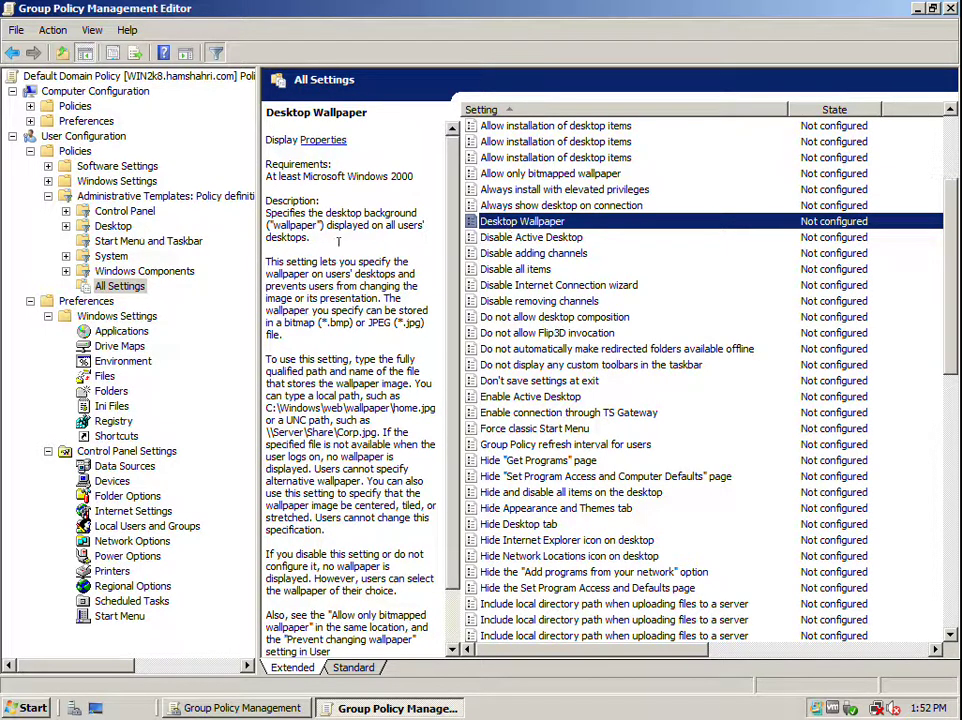
{"action": "left_click", "coordinate": [264, 235]}
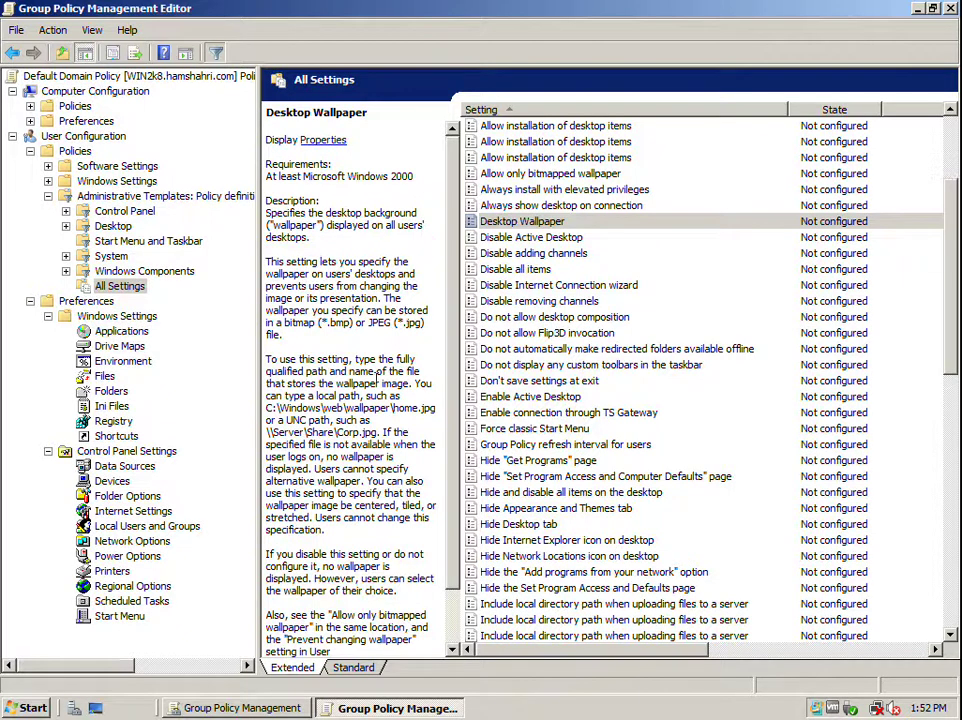
{"action": "left_click", "coordinate": [507, 216]}
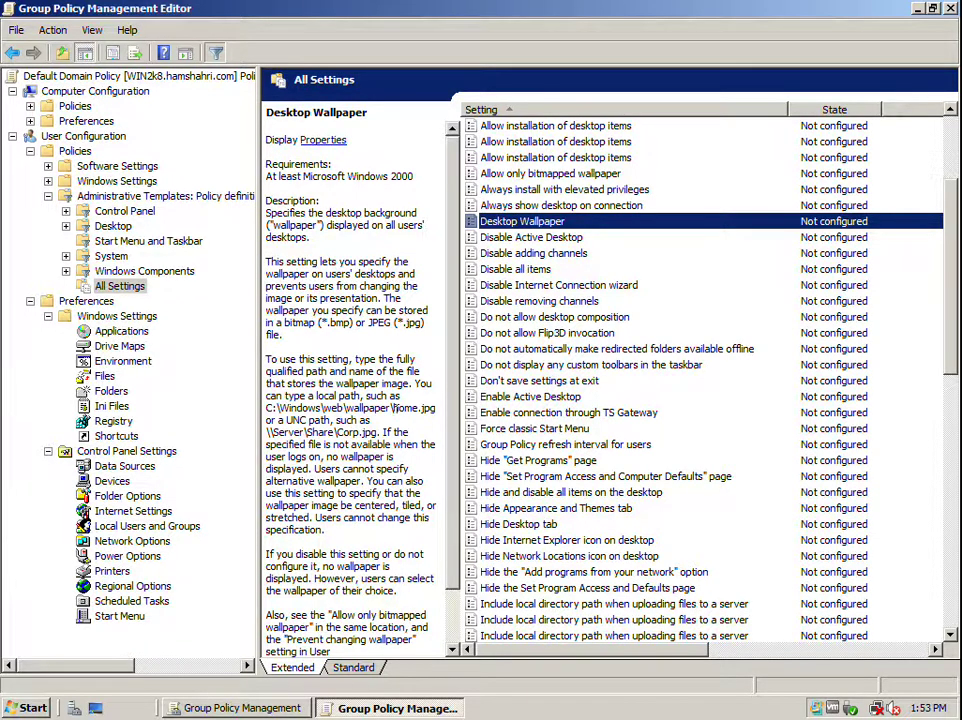
{"action": "left_click", "coordinate": [356, 669]}
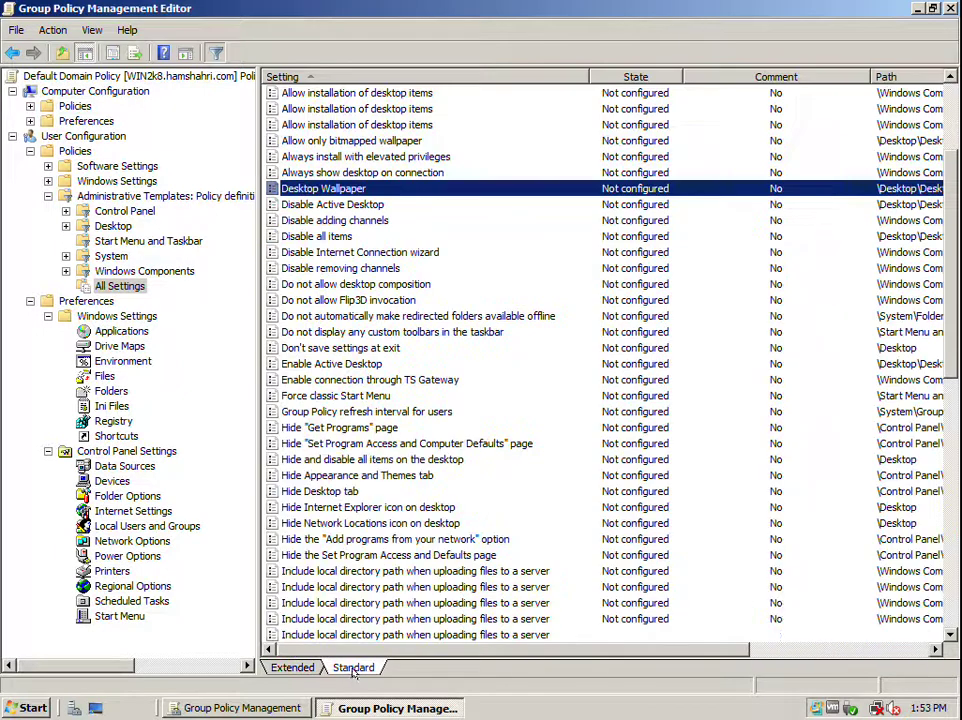
{"action": "left_click", "coordinate": [295, 666]}
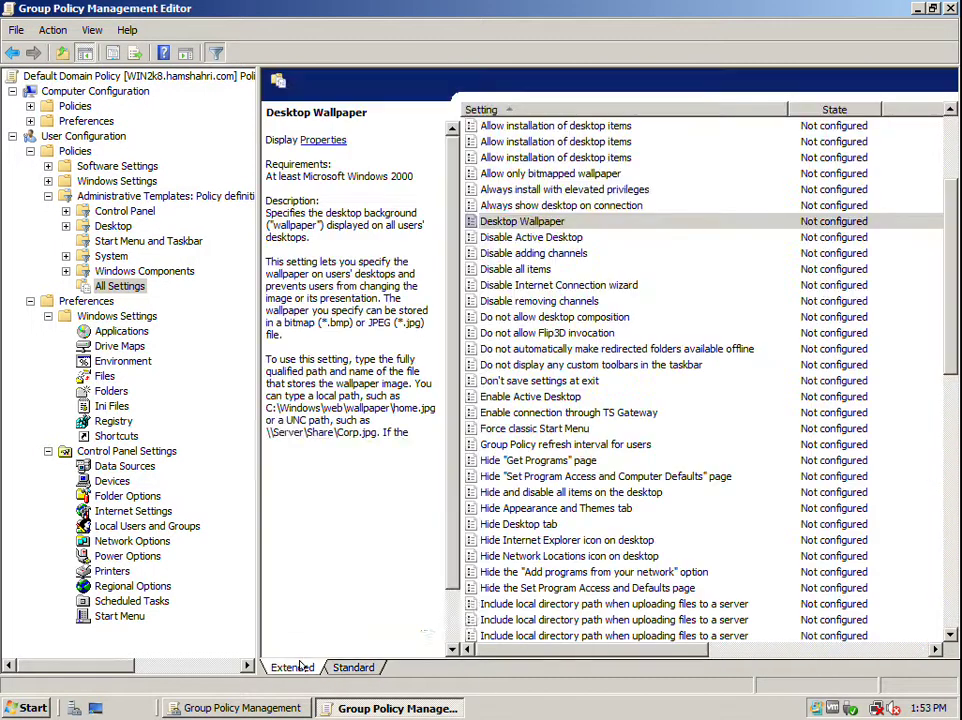
Try enabling the Desktop Wallpaper policy, and review its wallpaper style options and explanation text.
{"action": "double_click", "coordinate": [531, 221]}
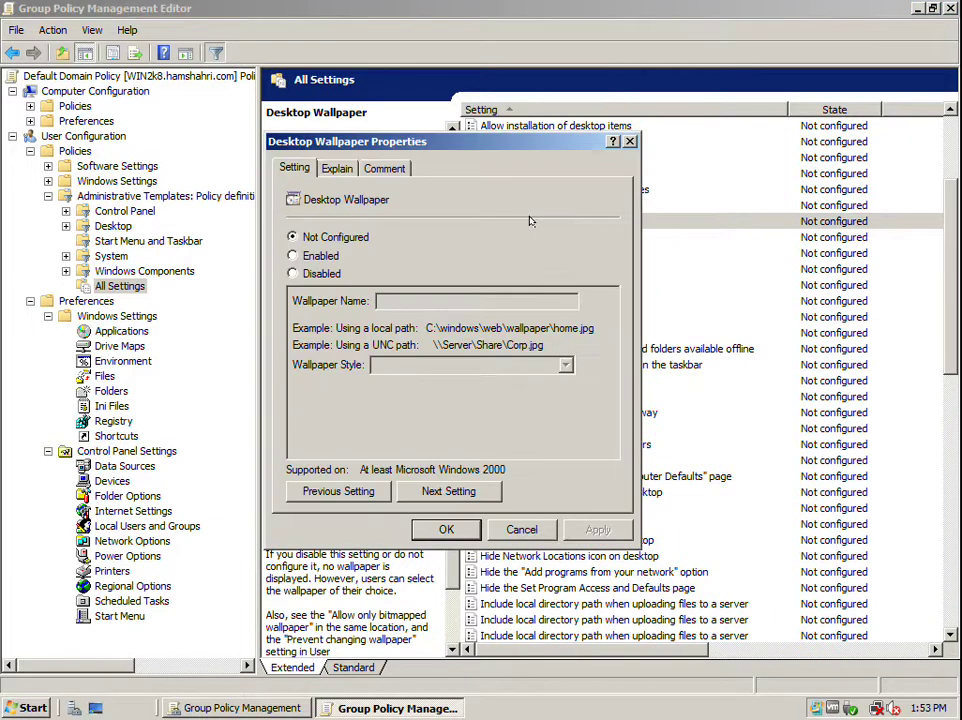
{"action": "left_click", "coordinate": [318, 256]}
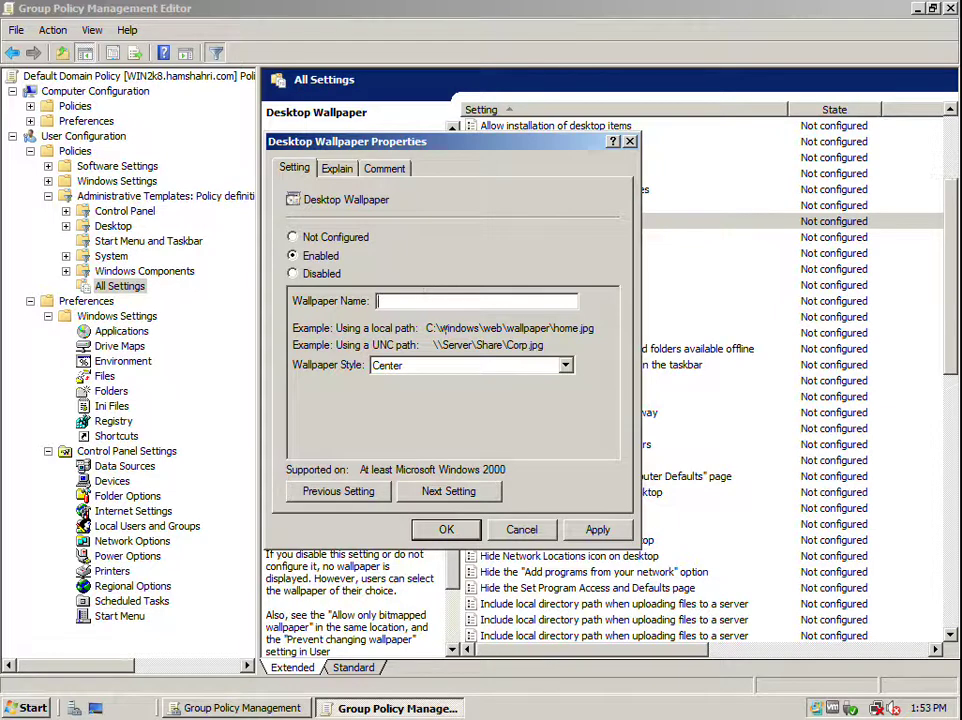
{"action": "left_click", "coordinate": [440, 365]}
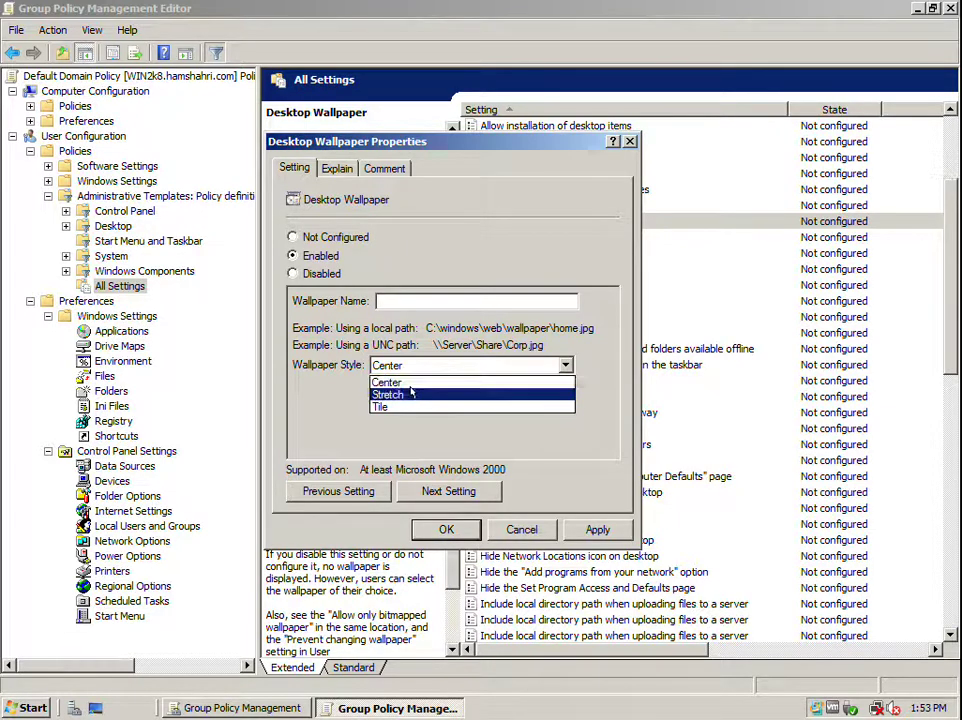
{"action": "left_click", "coordinate": [336, 168]}
{"action": "left_click", "coordinate": [336, 168]}
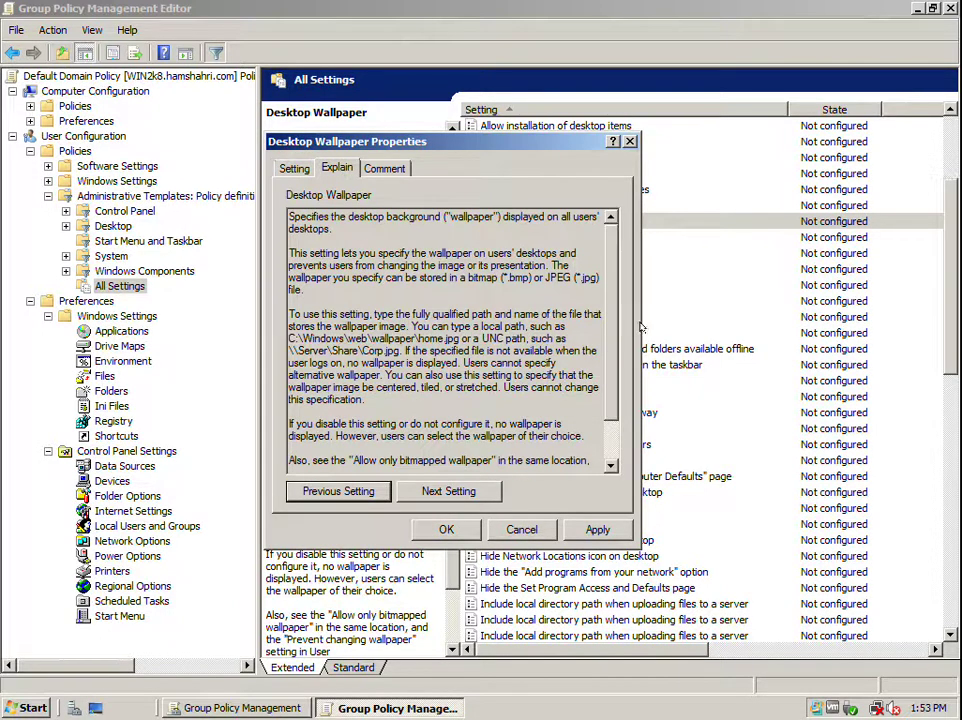
Try a policy comment beginning "this is wallpaper for all" on Desktop Wallpaper, and discard all changes to the policy.
{"action": "left_click", "coordinate": [380, 170]}
{"action": "left_click", "coordinate": [376, 292]}
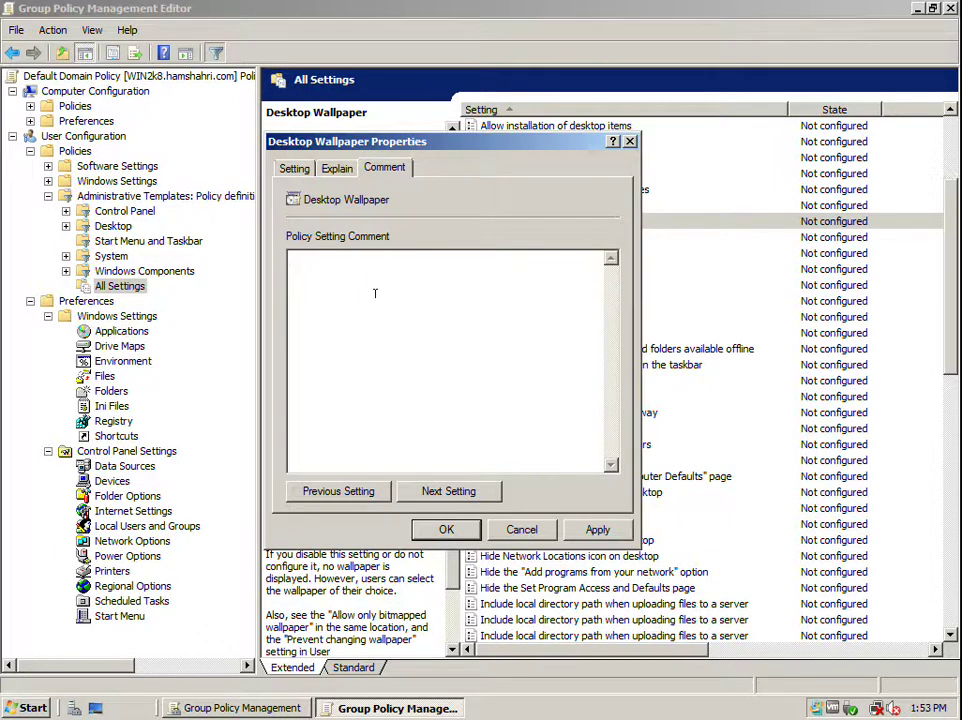
{"action": "type", "text": "this is wallpaper for all "}
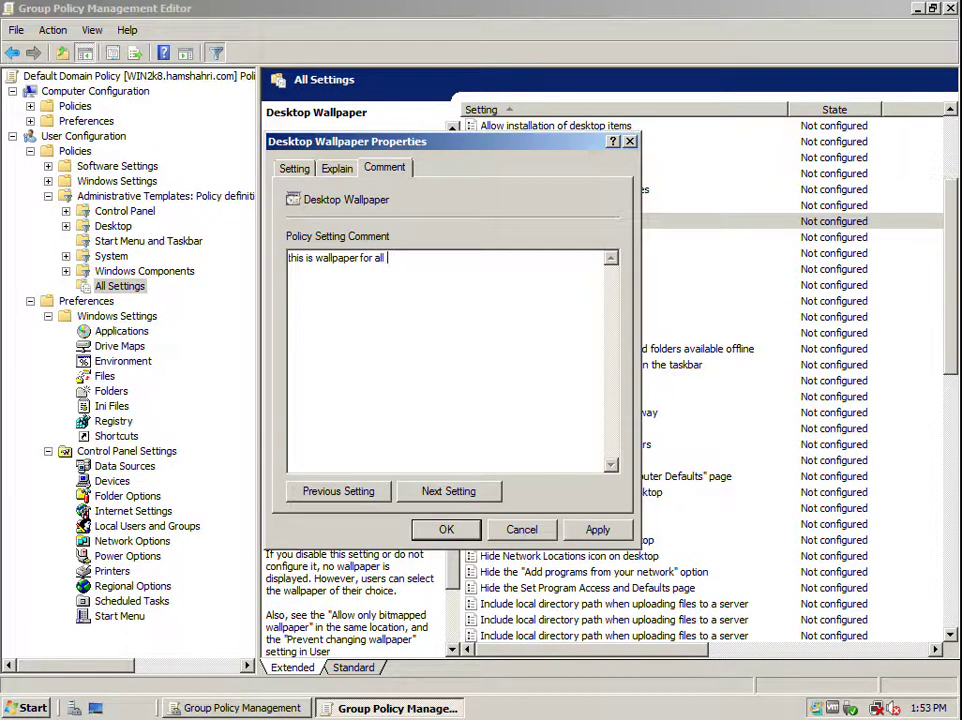
{"action": "type", "text": "bn net"}
{"action": "left_click", "coordinate": [293, 169]}
{"action": "left_click", "coordinate": [507, 535]}
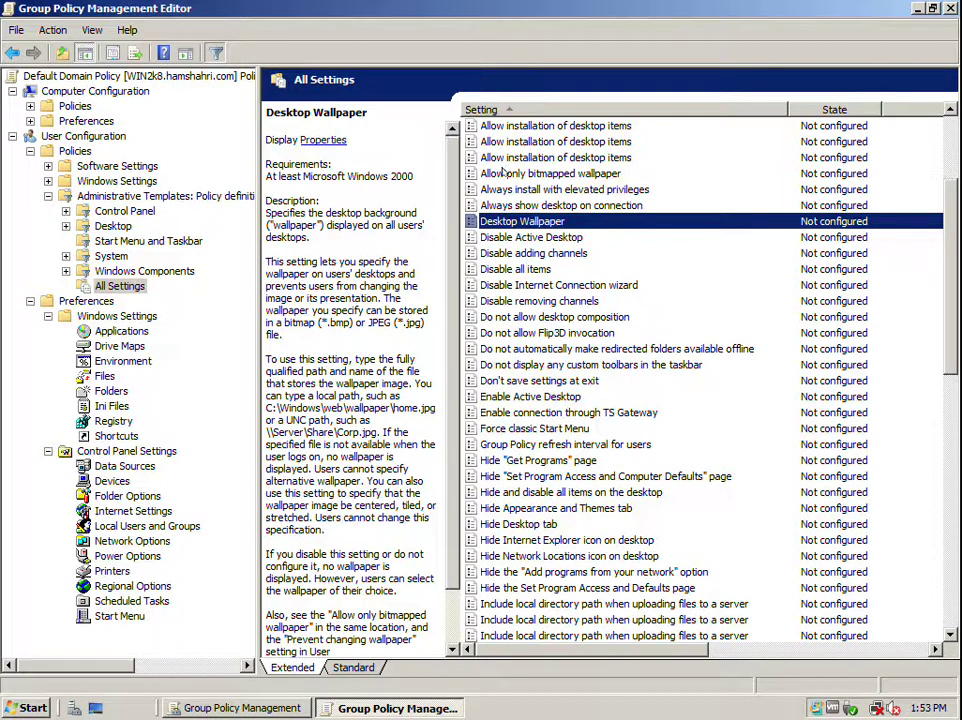
Change the Administrative Templates keyword filter to "storage".
{"action": "left_click", "coordinate": [53, 30]}
{"action": "left_click", "coordinate": [99, 229]}
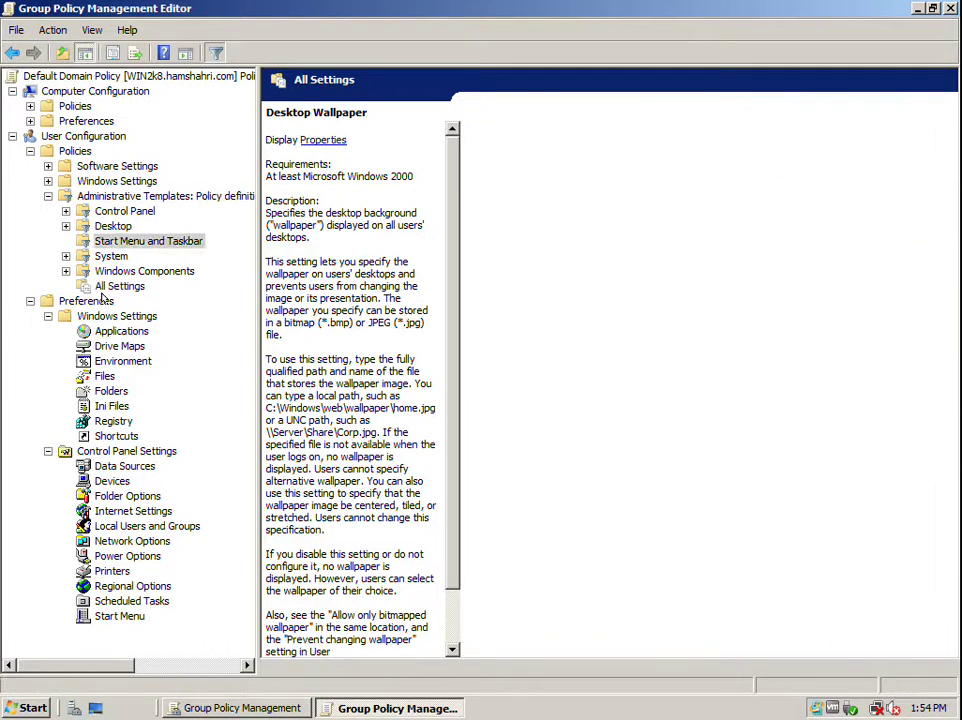
{"action": "left_click", "coordinate": [53, 30]}
{"action": "left_click", "coordinate": [72, 63]}
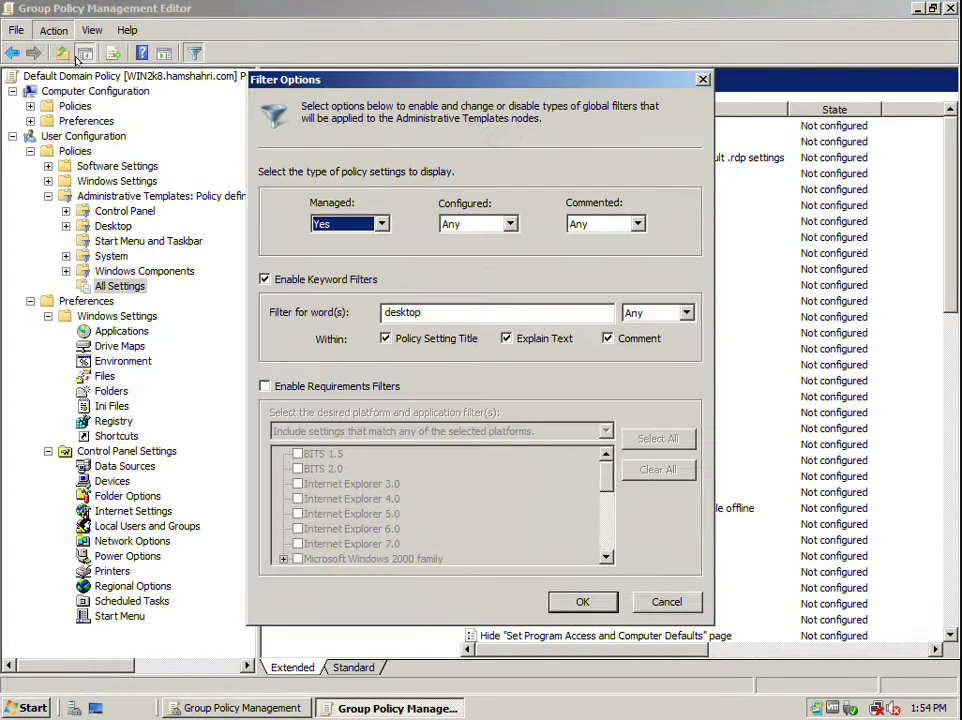
{"action": "key", "text": "Tab"}
{"action": "key", "text": "Tab"}
{"action": "key", "text": "Tab"}
{"action": "key", "text": "Tab"}
{"action": "type", "text": "storage"}
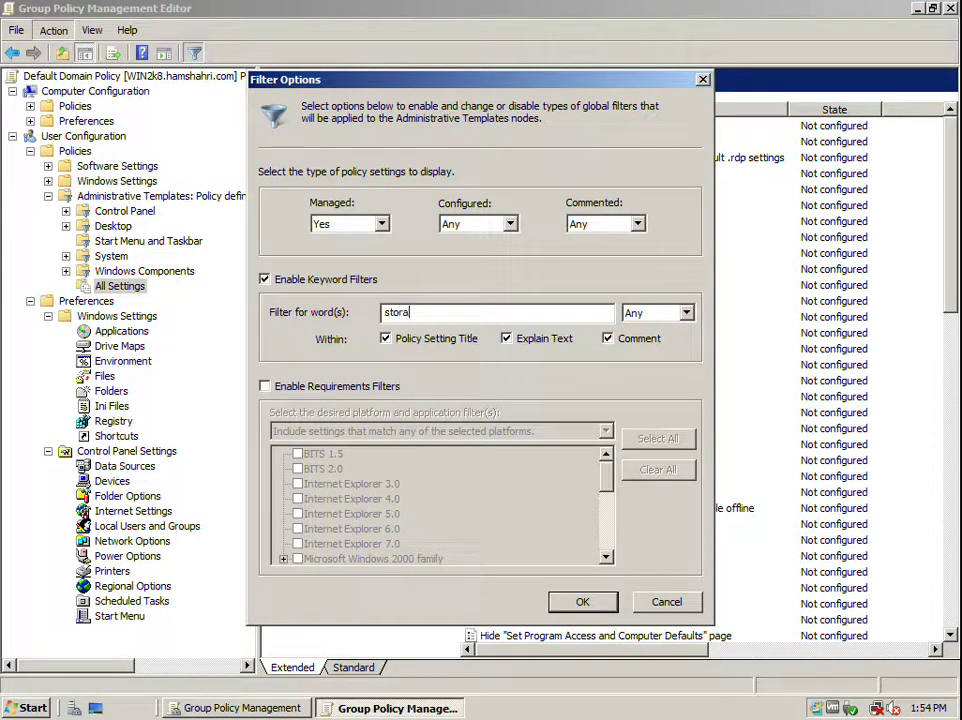
{"action": "left_click", "coordinate": [600, 605]}
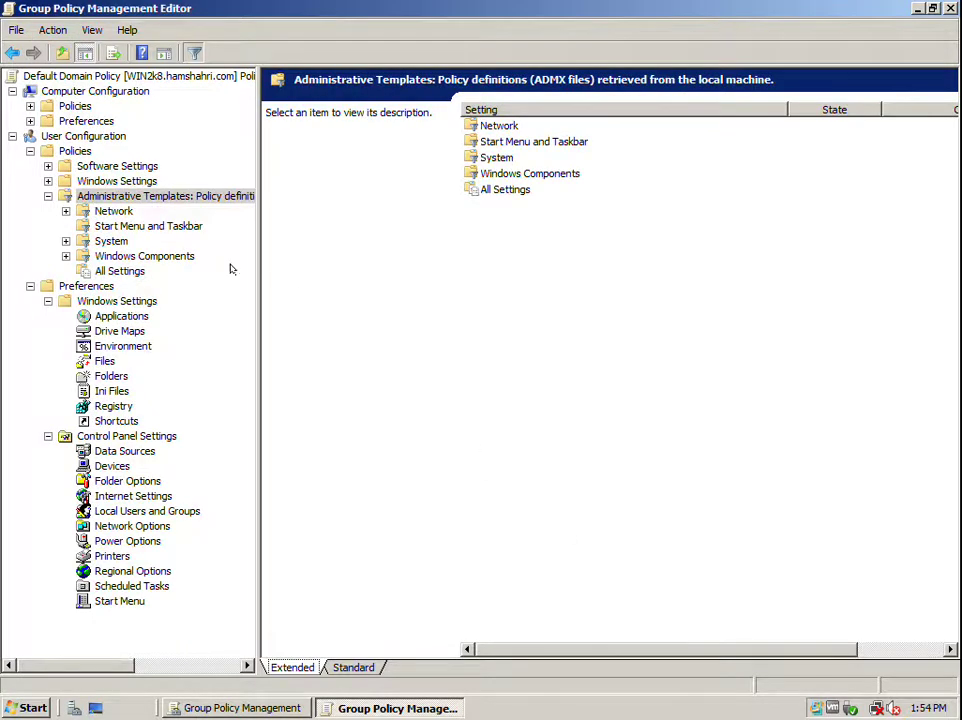
Browse the filtered All Settings list and read the descriptions of Java permissions and Removable Disks: Deny write access.
{"action": "left_click", "coordinate": [110, 271]}
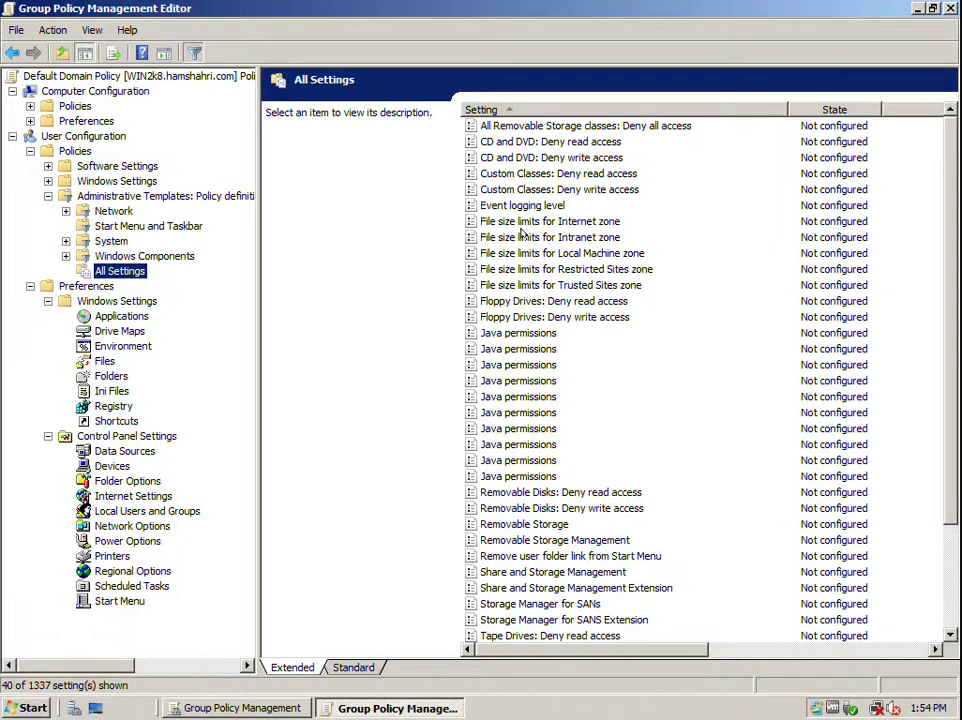
{"action": "left_click", "coordinate": [535, 413]}
{"action": "scroll", "coordinate": [535, 413], "scroll_direction": "down", "scroll_amount": 3}
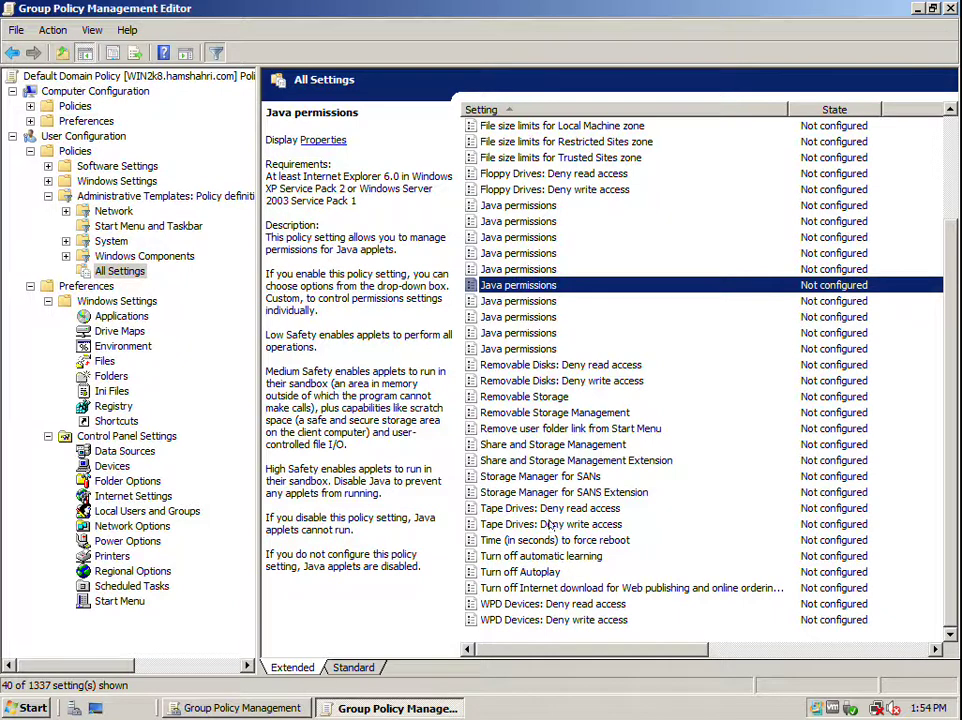
{"action": "left_click", "coordinate": [580, 382]}
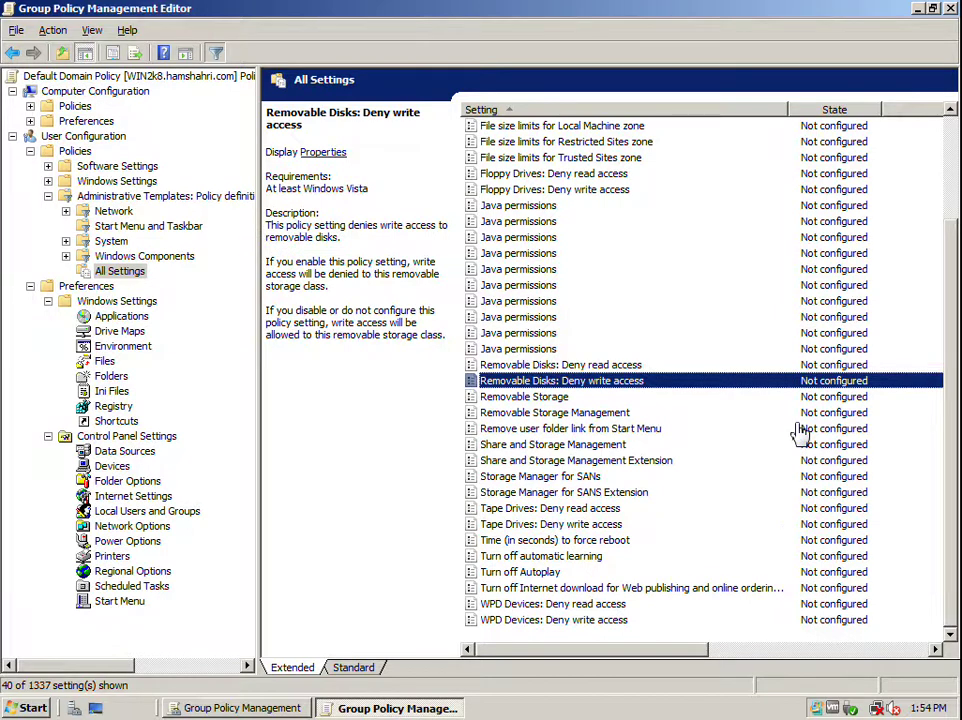
{"action": "scroll", "coordinate": [647, 368], "scroll_direction": "up", "scroll_amount": 3}
{"action": "left_click", "coordinate": [566, 348]}
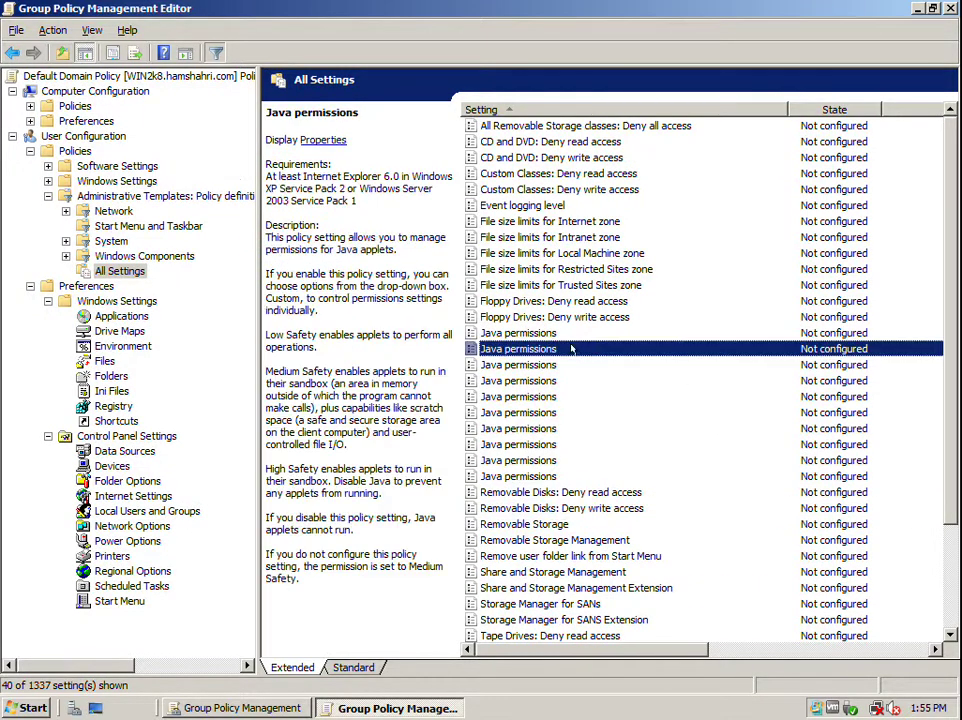
Try enabling the All Removable Storage classes: Deny all access policy and discard the change.
{"action": "left_click", "coordinate": [486, 126]}
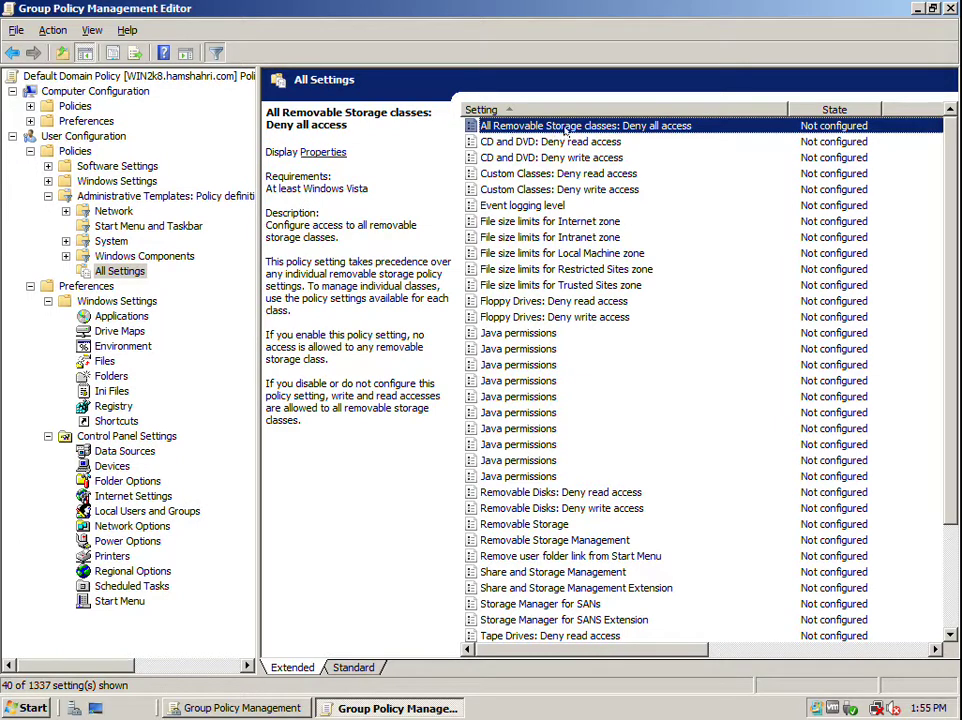
{"action": "double_click", "coordinate": [645, 126]}
{"action": "left_click", "coordinate": [318, 256]}
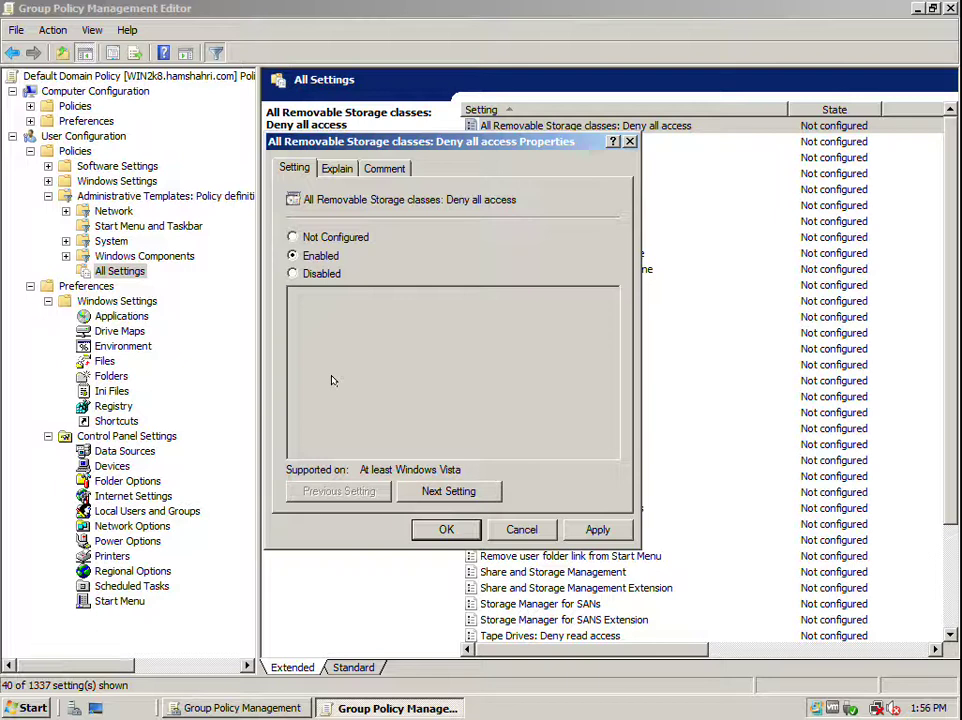
{"action": "left_click", "coordinate": [540, 530]}
{"action": "left_click", "coordinate": [451, 356]}
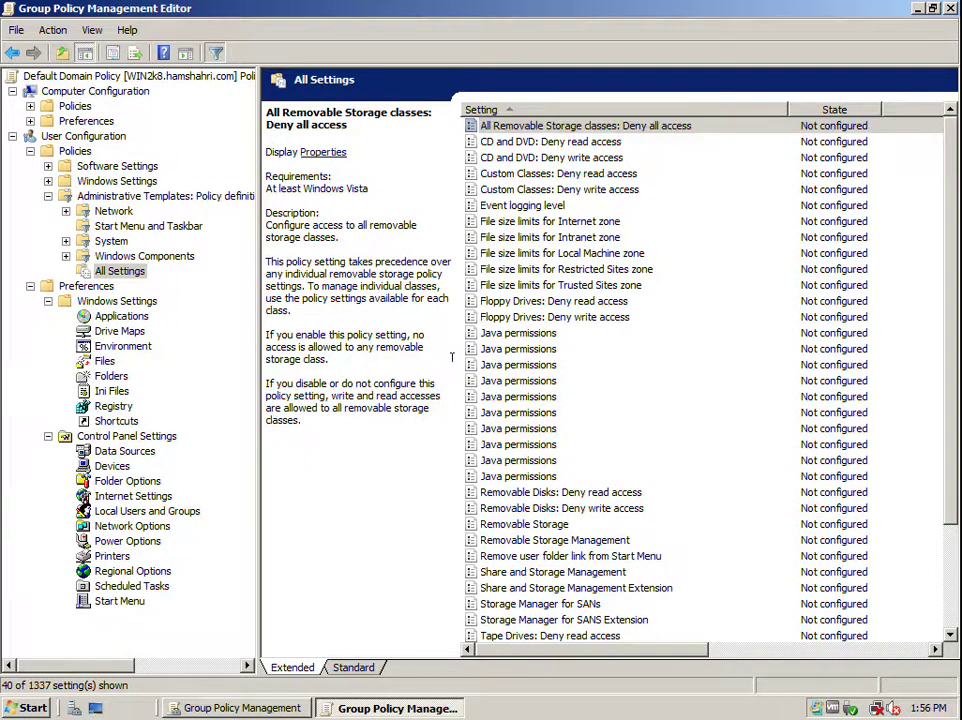
Change the Administrative Templates keyword filter to "conrtol panel".
{"action": "left_click", "coordinate": [53, 30]}
{"action": "left_click", "coordinate": [70, 62]}
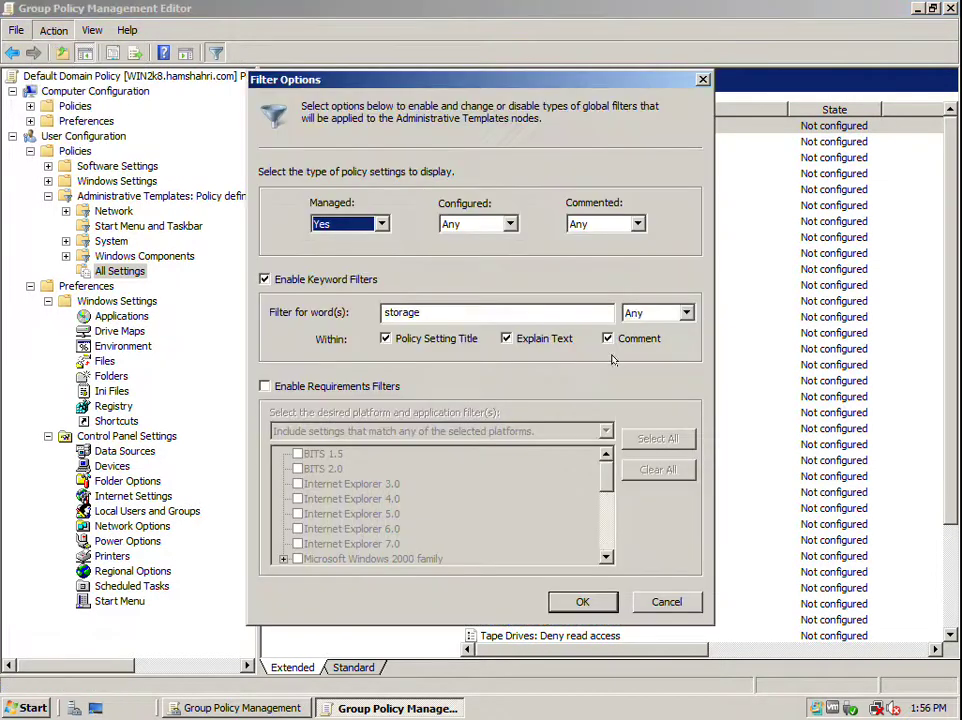
{"action": "key", "text": "shift+Home"}
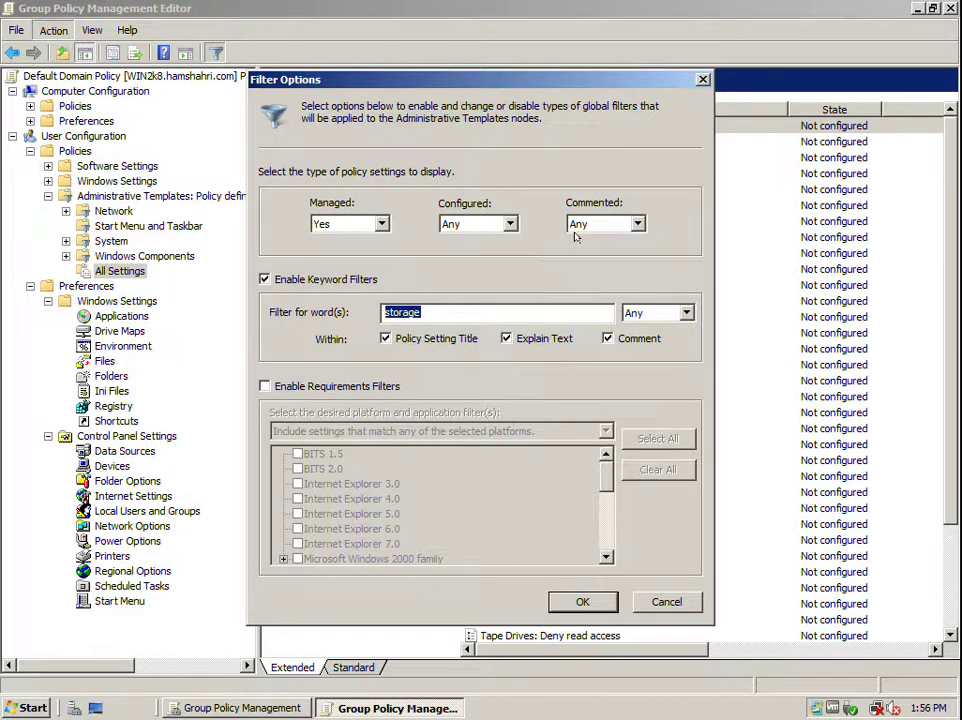
{"action": "type", "text": "conrtol panel"}
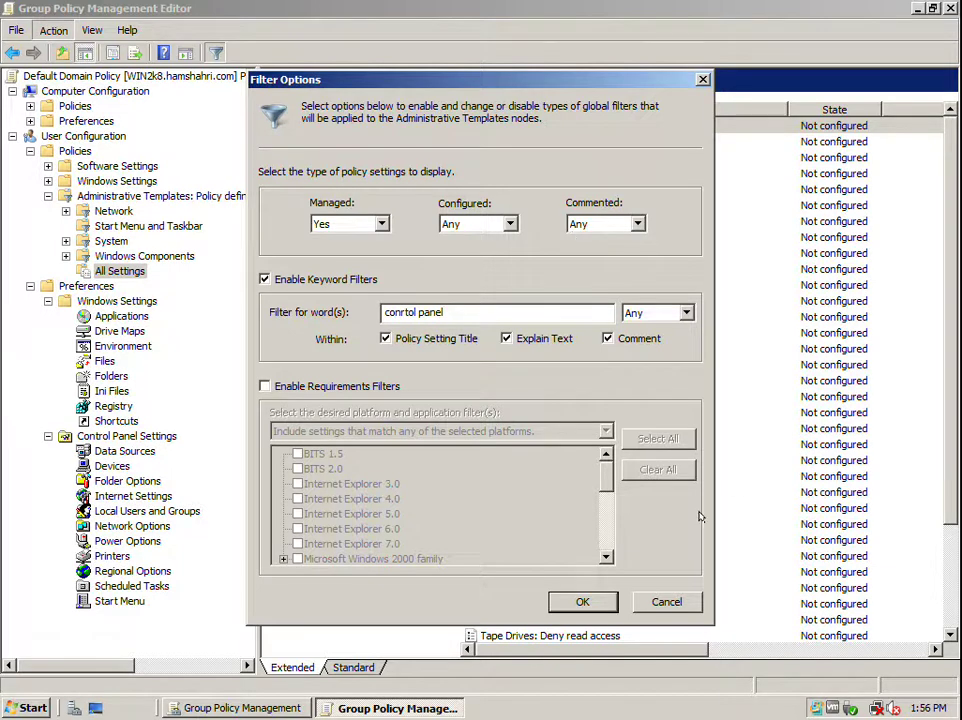
{"action": "left_click", "coordinate": [582, 601]}
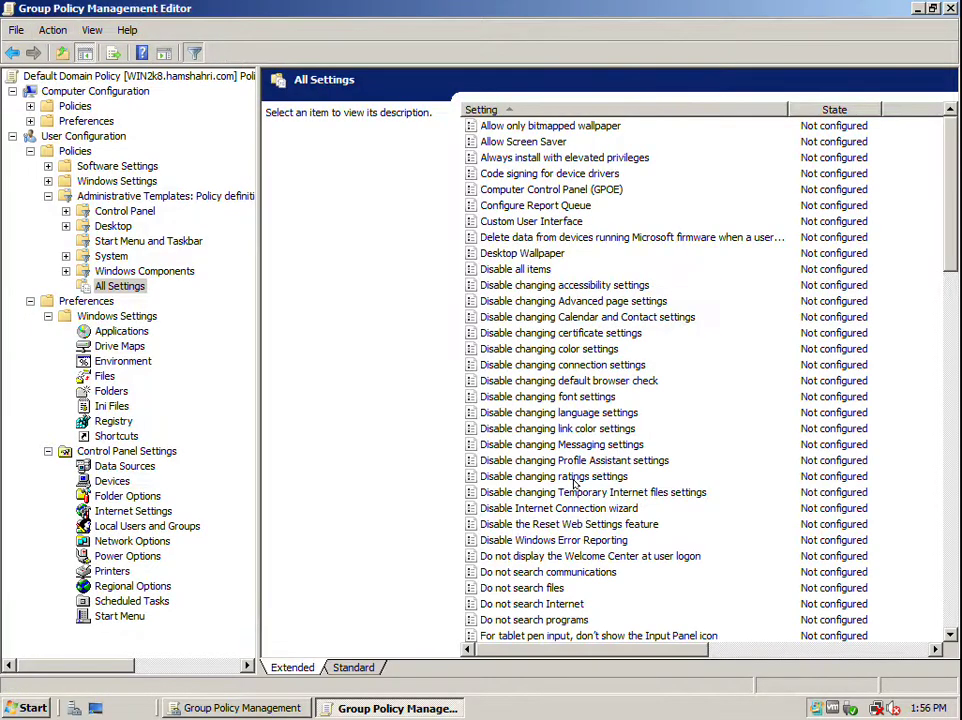
Browse the newly filtered All Settings list and read the Desktop Wallpaper policy's description.
{"action": "scroll", "coordinate": [942, 238], "scroll_direction": "down", "scroll_amount": 1}
{"action": "scroll", "coordinate": [942, 238], "scroll_direction": "down", "scroll_amount": 2}
{"action": "scroll", "coordinate": [942, 220], "scroll_direction": "up", "scroll_amount": 3}
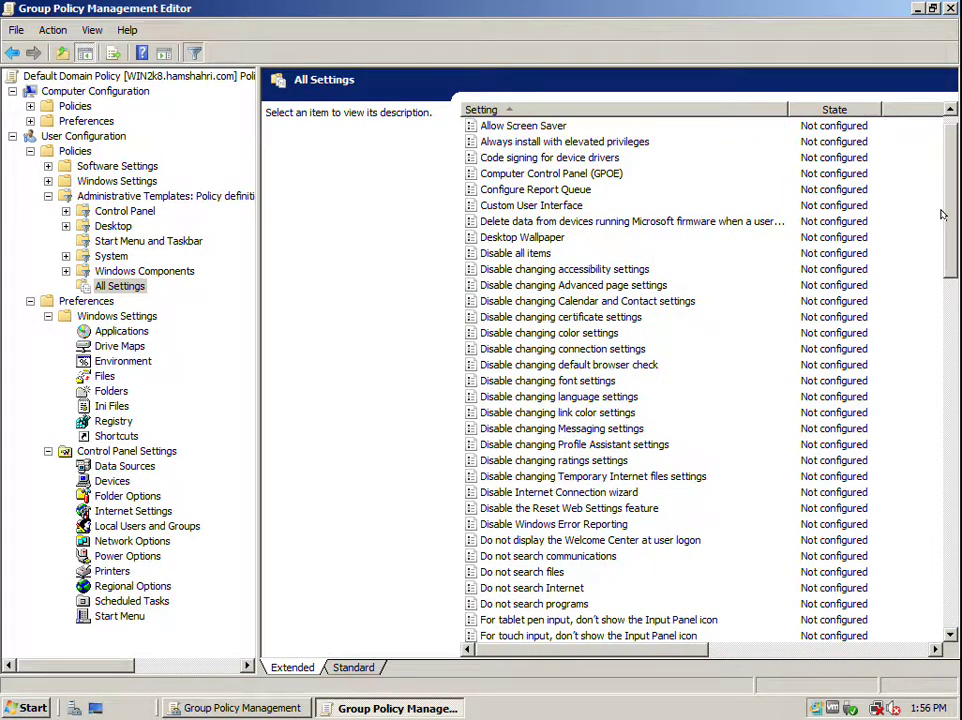
{"action": "scroll", "coordinate": [941, 210], "scroll_direction": "up", "scroll_amount": 1}
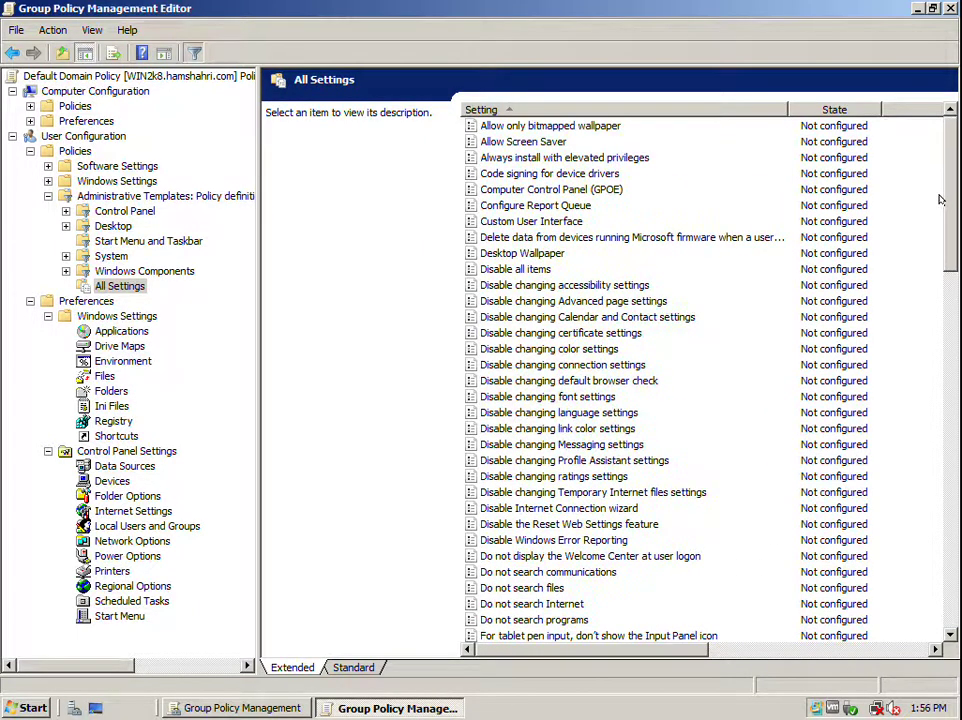
{"action": "left_click", "coordinate": [530, 141]}
{"action": "left_click", "coordinate": [533, 189]}
{"action": "left_click", "coordinate": [545, 254]}
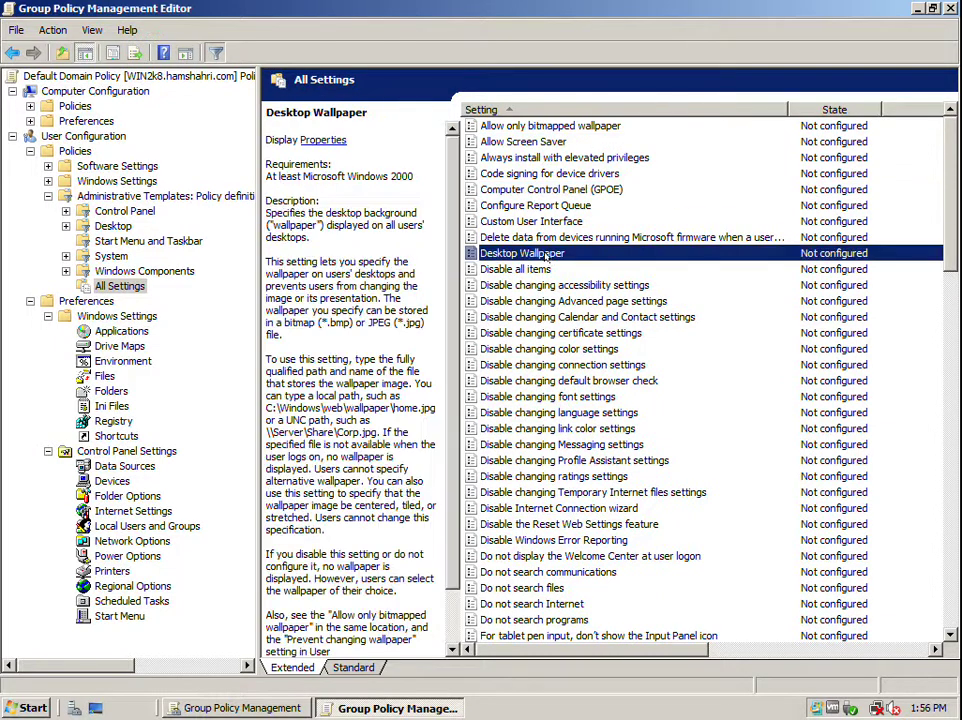
{"action": "scroll", "coordinate": [522, 559], "scroll_direction": "down", "scroll_amount": 15}
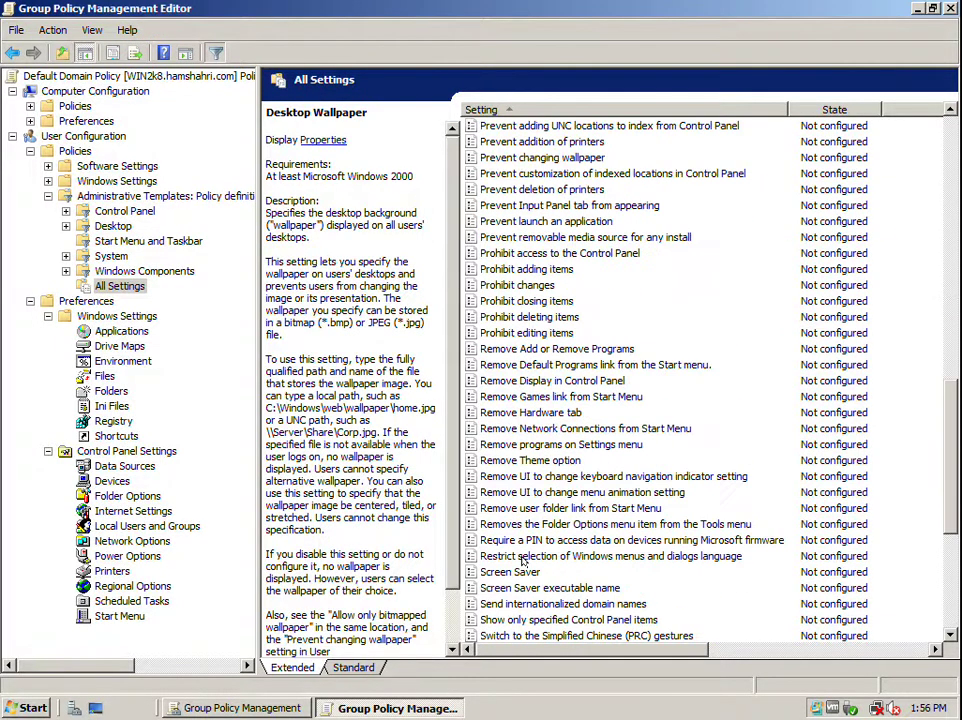
{"action": "scroll", "coordinate": [522, 560], "scroll_direction": "up", "scroll_amount": 6}
{"action": "scroll", "coordinate": [533, 215], "scroll_direction": "up", "scroll_amount": 2}
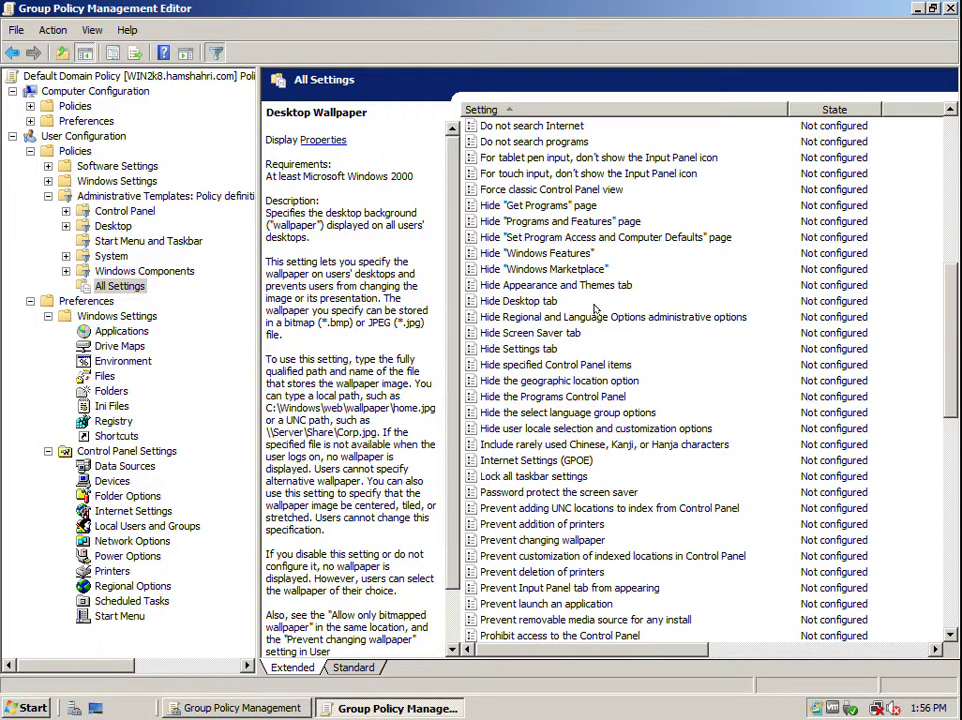
Read the descriptions of the Hide policies, from Hide "Get Programs" page to Hide the Programs Control Panel.
{"action": "left_click", "coordinate": [531, 207]}
{"action": "left_click", "coordinate": [524, 222]}
{"action": "left_click", "coordinate": [518, 238]}
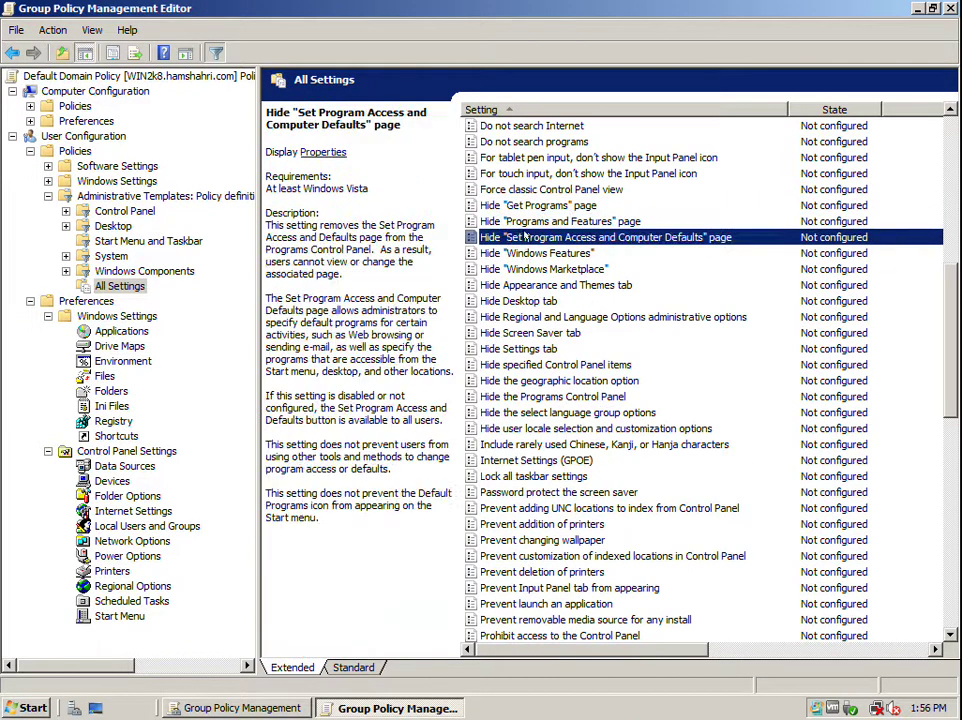
{"action": "left_click", "coordinate": [525, 269]}
{"action": "left_click", "coordinate": [522, 285]}
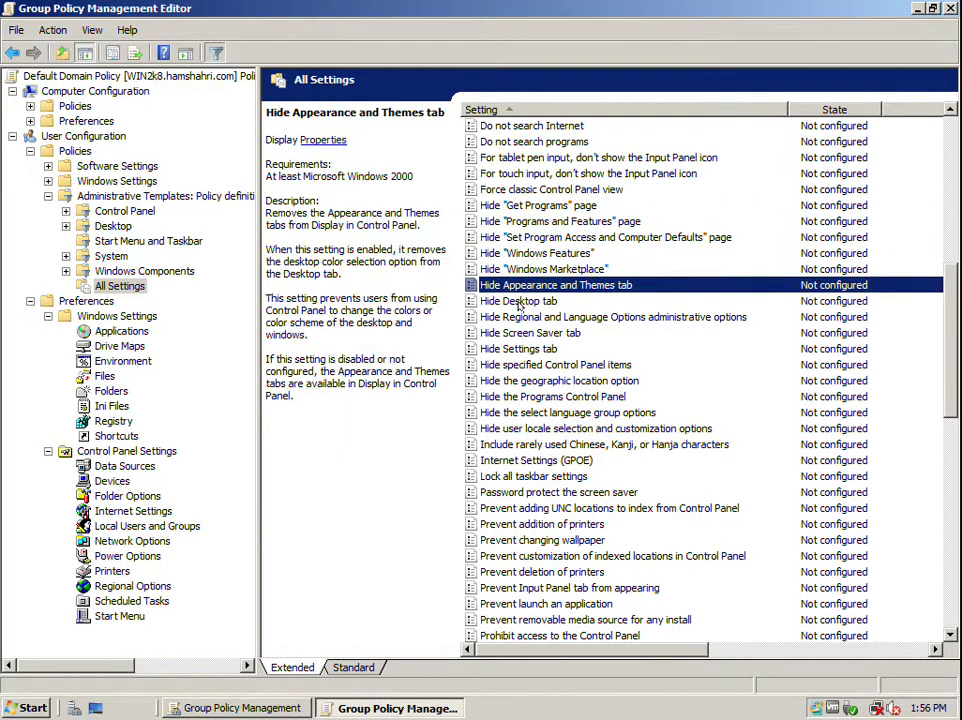
{"action": "left_click", "coordinate": [520, 302]}
{"action": "left_click", "coordinate": [524, 349]}
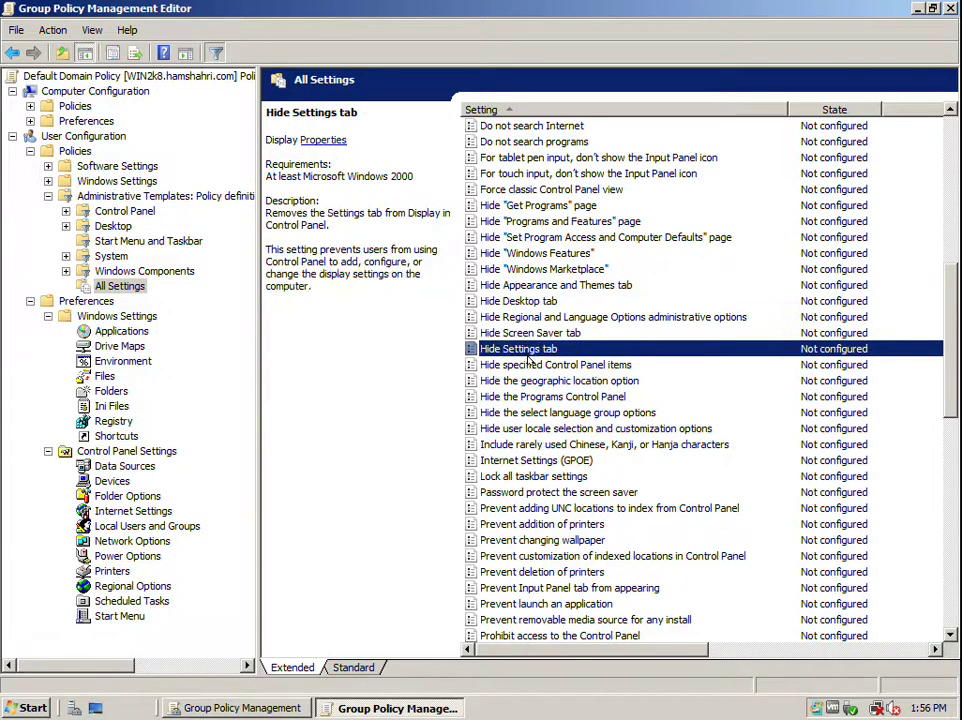
{"action": "left_click", "coordinate": [528, 365]}
{"action": "left_click", "coordinate": [528, 397]}
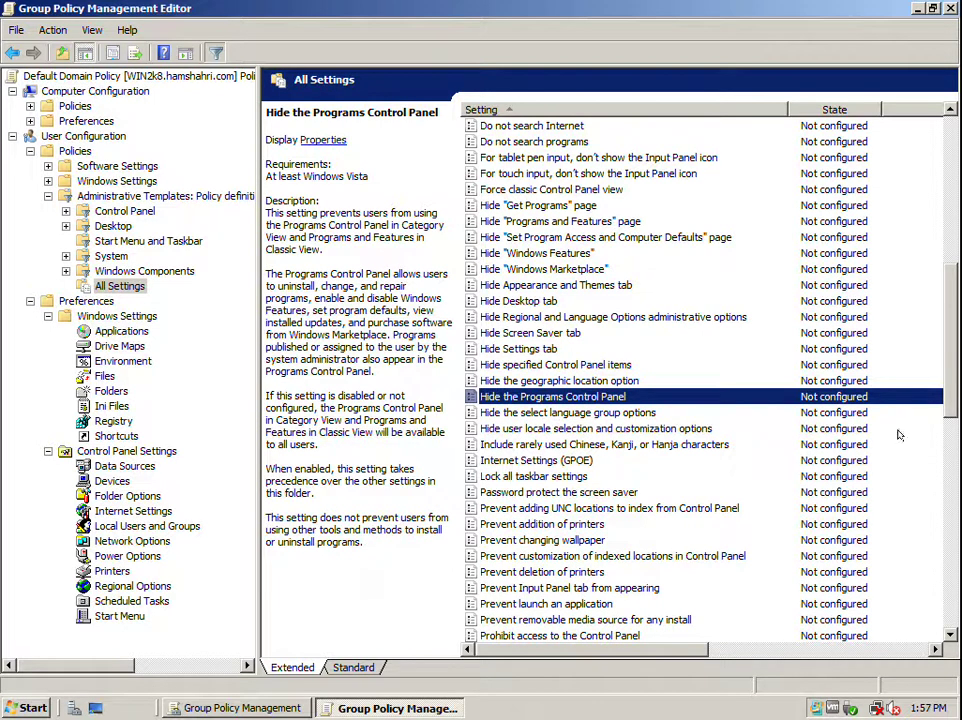
Browse the Prevent, Prohibit and Remove policies, and read the descriptions of Prohibit closing items and Hide specified Control Panel items.
{"action": "left_click_drag", "start_coordinate": [949, 401], "coordinate": [949, 472]}
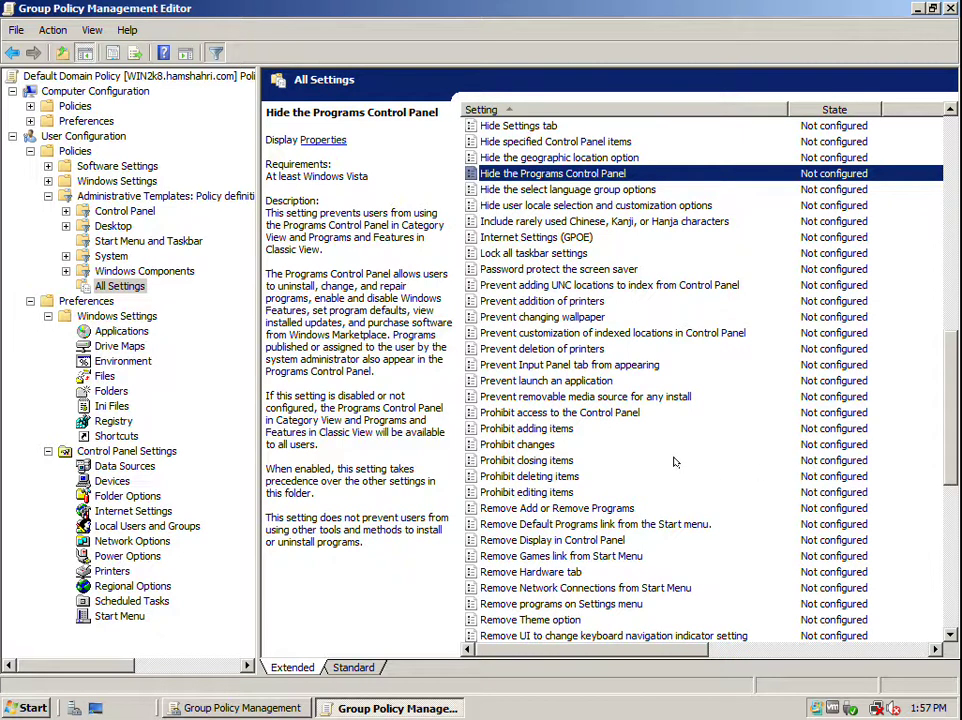
{"action": "left_click", "coordinate": [531, 458]}
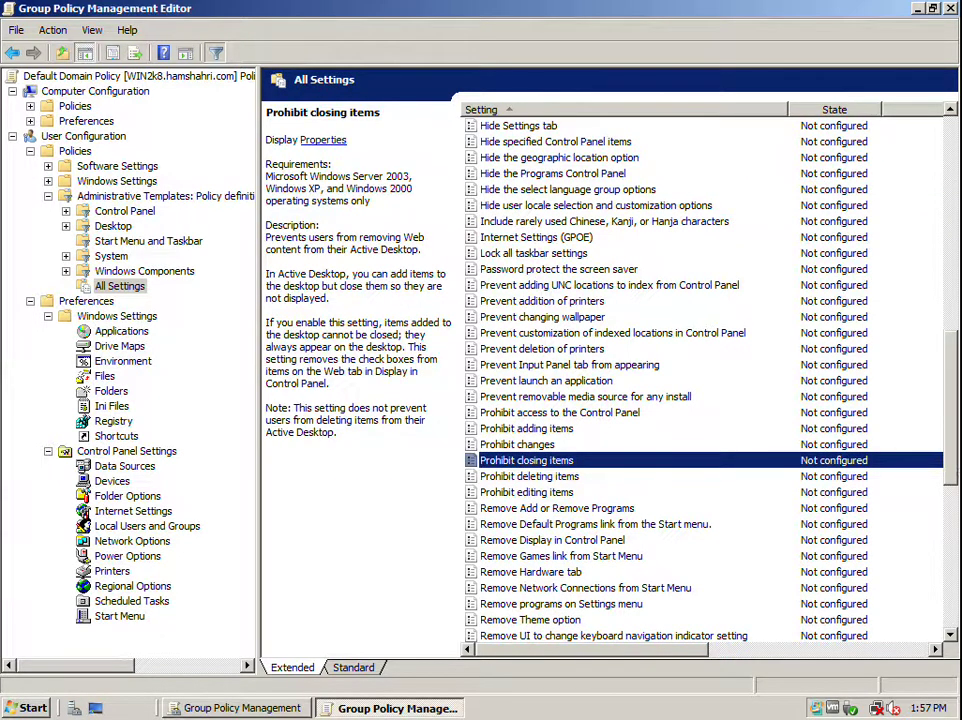
{"action": "left_click_drag", "start_coordinate": [949, 470], "coordinate": [949, 483]}
{"action": "scroll", "coordinate": [949, 483], "scroll_direction": "down", "scroll_amount": 9}
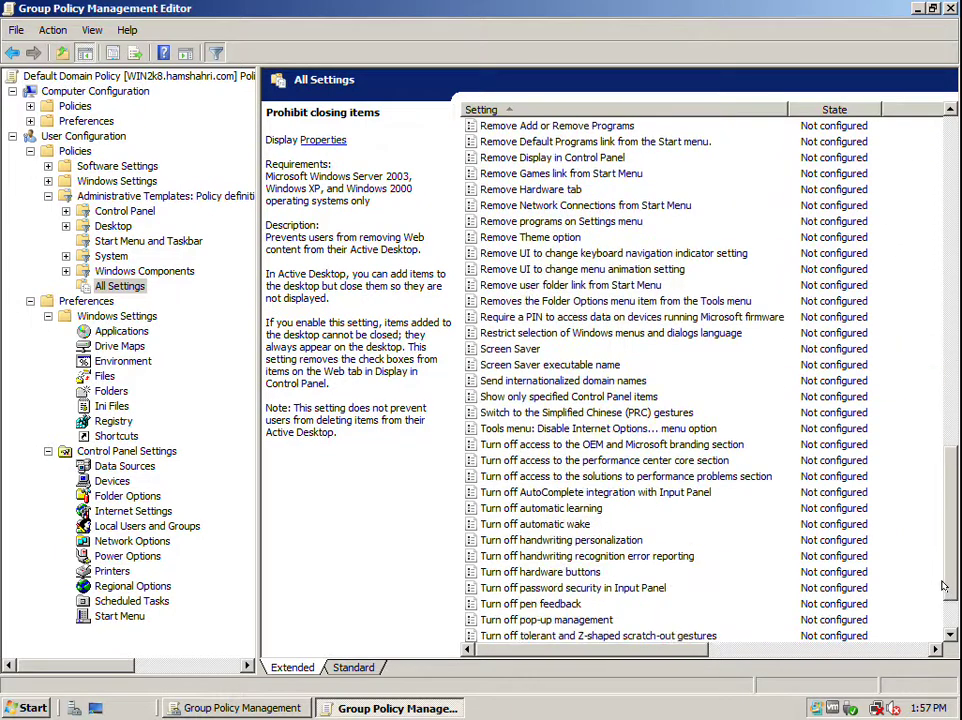
{"action": "scroll", "coordinate": [931, 486], "scroll_direction": "up", "scroll_amount": 5}
{"action": "scroll", "coordinate": [931, 486], "scroll_direction": "up", "scroll_amount": 5}
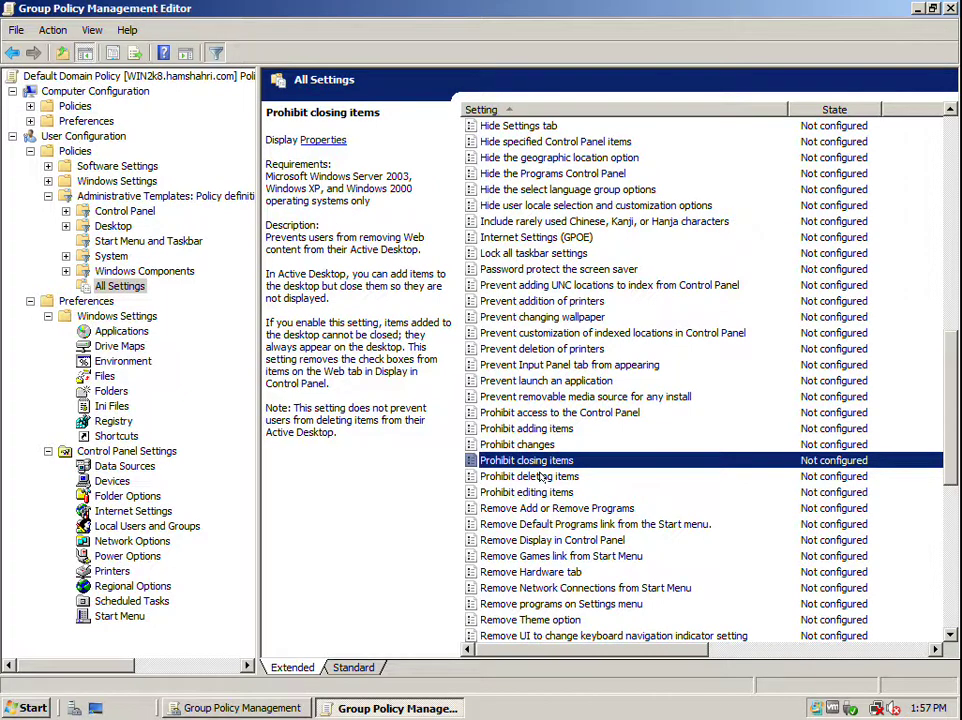
{"action": "scroll", "coordinate": [539, 477], "scroll_direction": "down", "scroll_amount": 2}
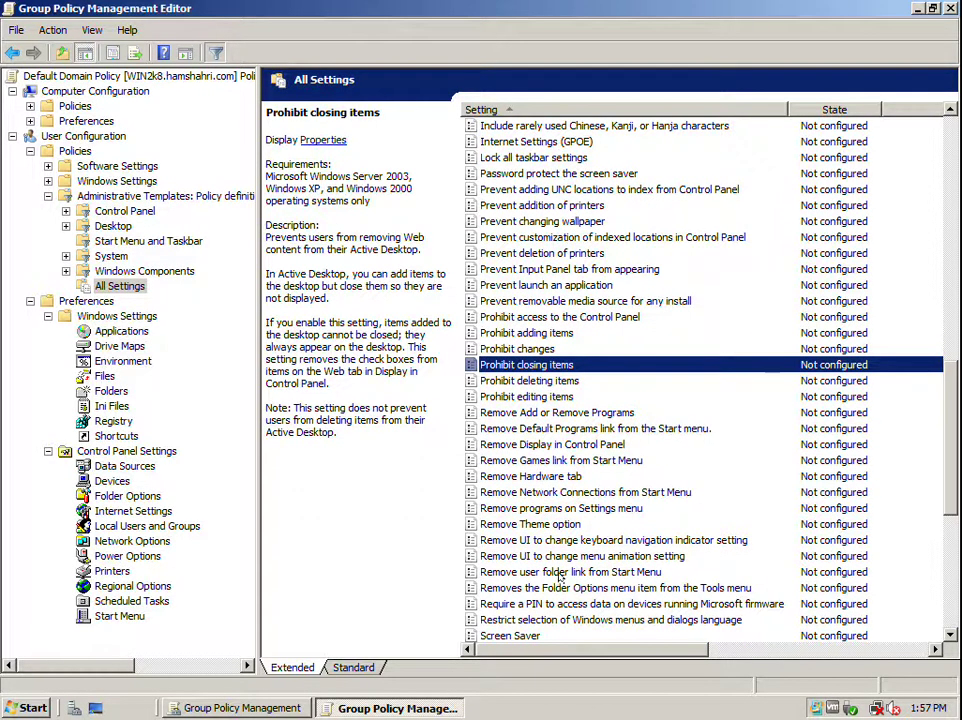
{"action": "scroll", "coordinate": [560, 331], "scroll_direction": "up", "scroll_amount": 4}
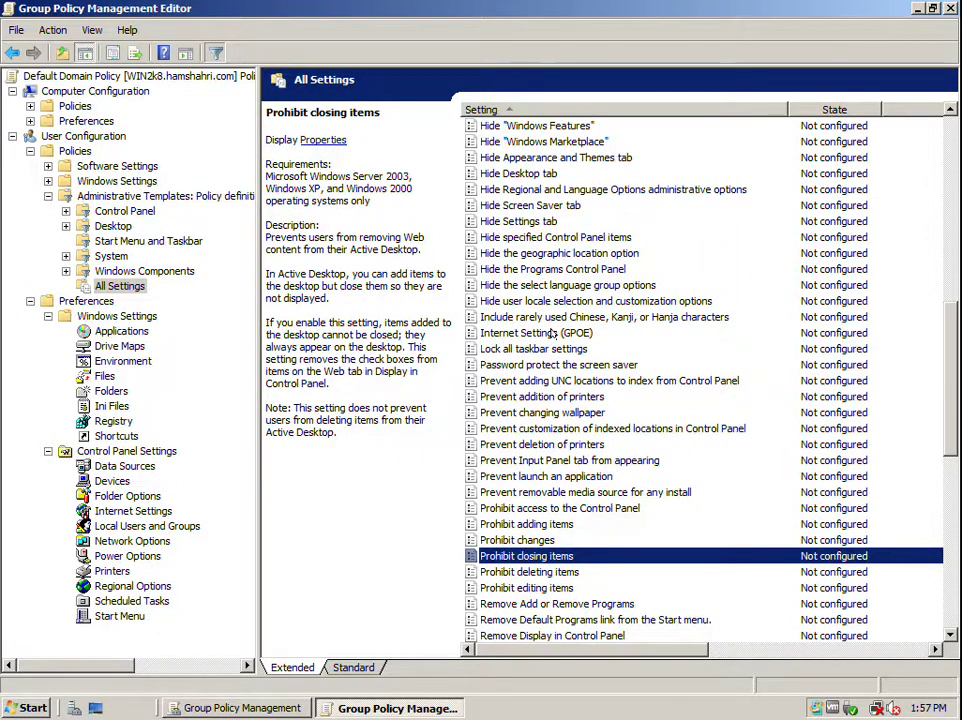
{"action": "scroll", "coordinate": [530, 227], "scroll_direction": "up", "scroll_amount": 1}
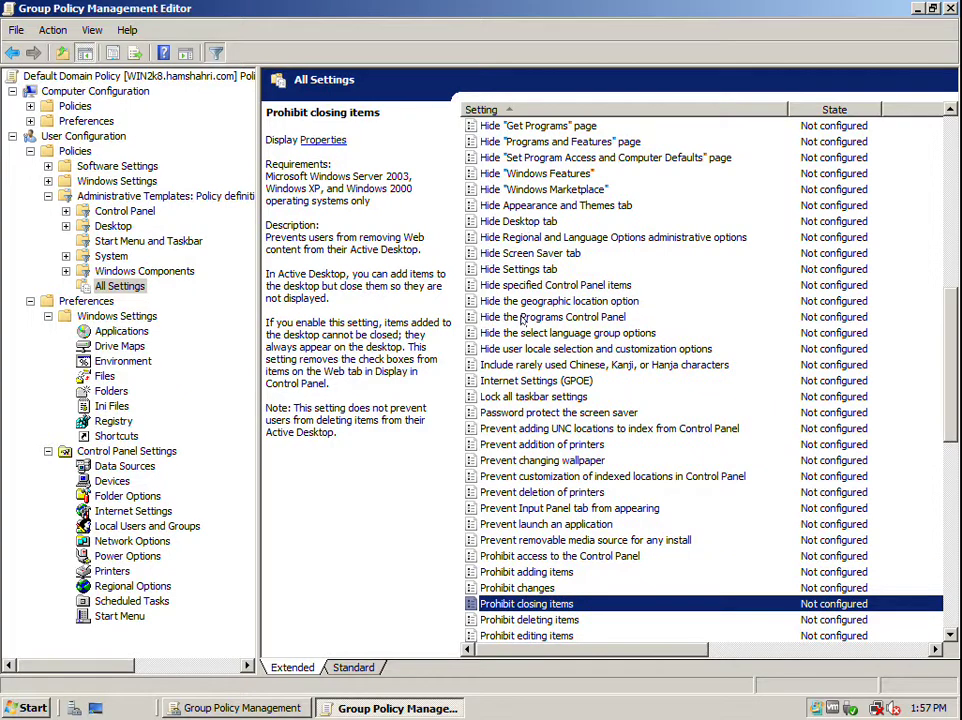
{"action": "left_click", "coordinate": [528, 365]}
{"action": "left_click", "coordinate": [523, 285]}
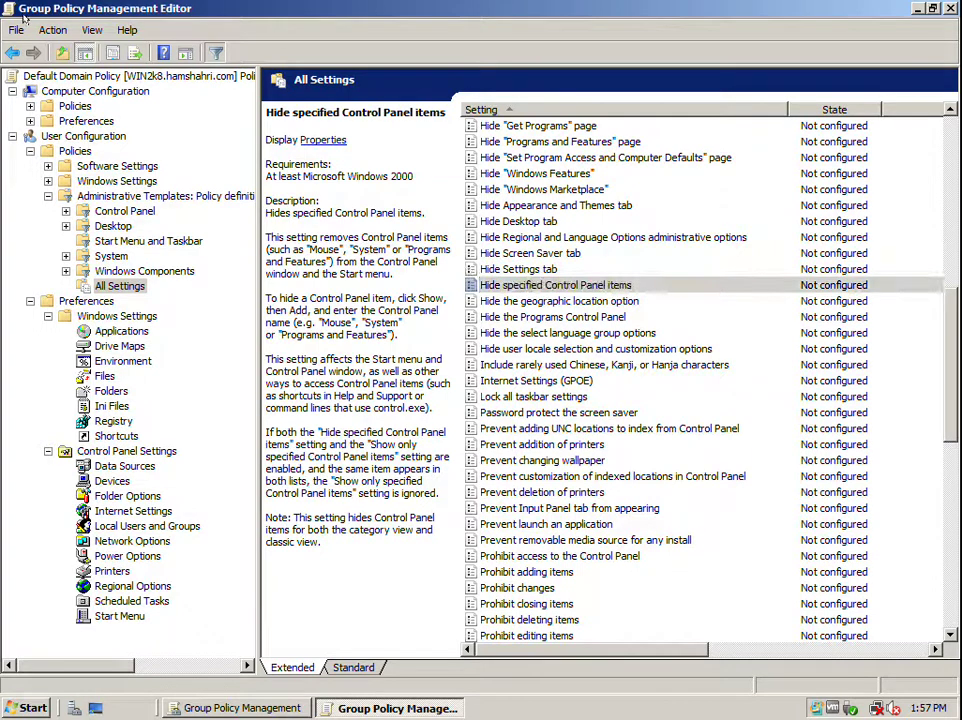
{"action": "left_click", "coordinate": [48, 30]}
{"action": "left_click", "coordinate": [85, 66]}
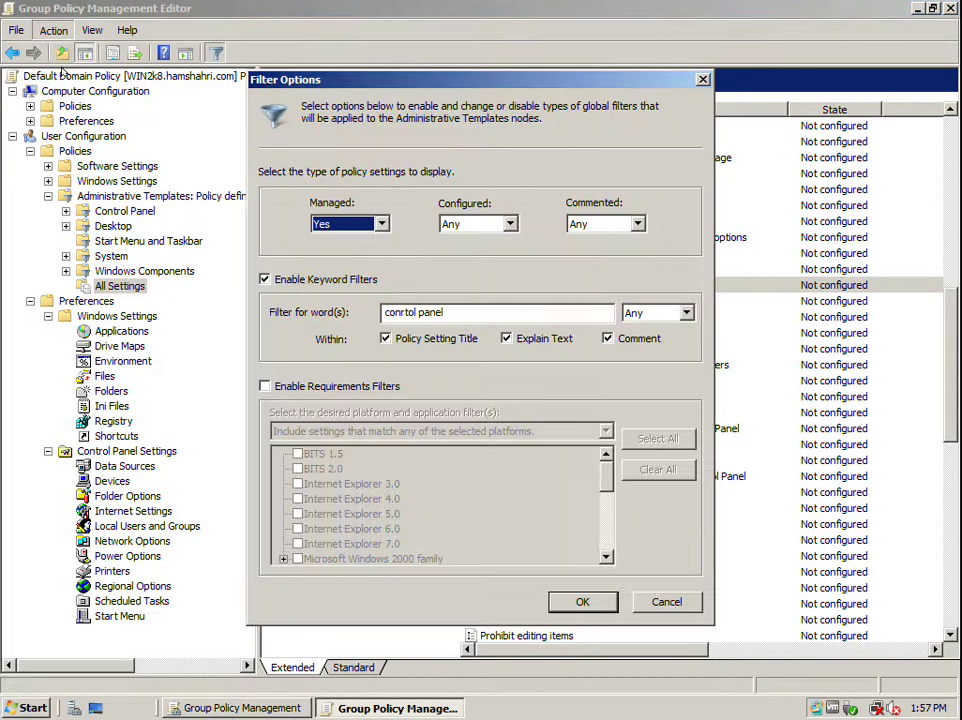
{"action": "triple_click", "coordinate": [494, 305]}
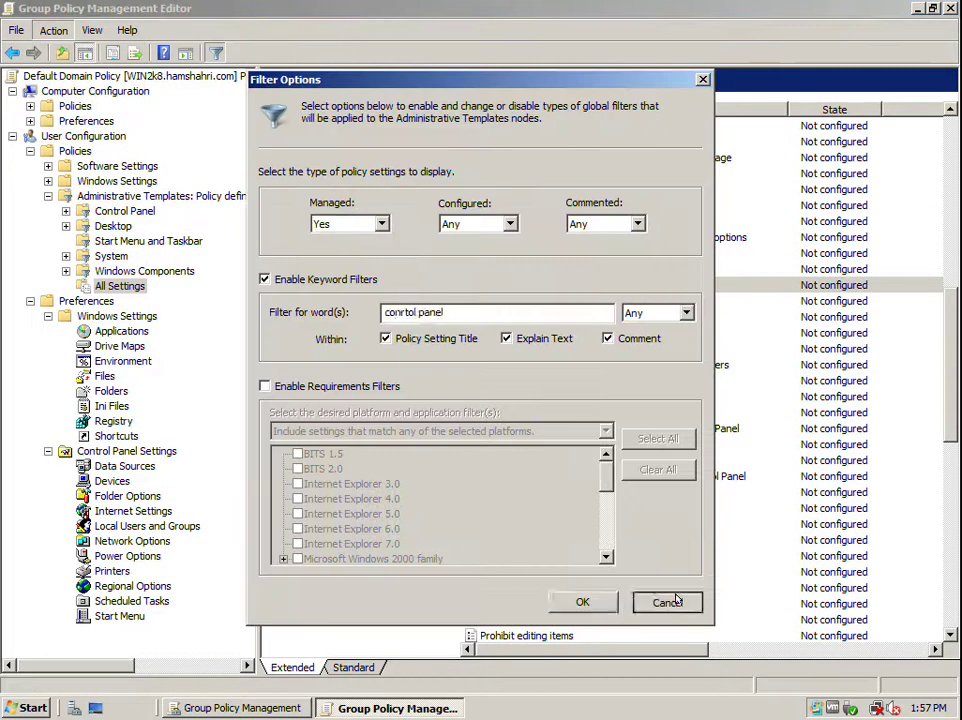
{"action": "key", "text": "Return"}
Read the descriptions of Hide the select language group options, Prevent changing wallpaper, Disable changing color settings and Computer Control Panel (GPOE).
{"action": "left_click", "coordinate": [620, 238]}
{"action": "left_click", "coordinate": [536, 157]}
{"action": "left_click", "coordinate": [570, 333]}
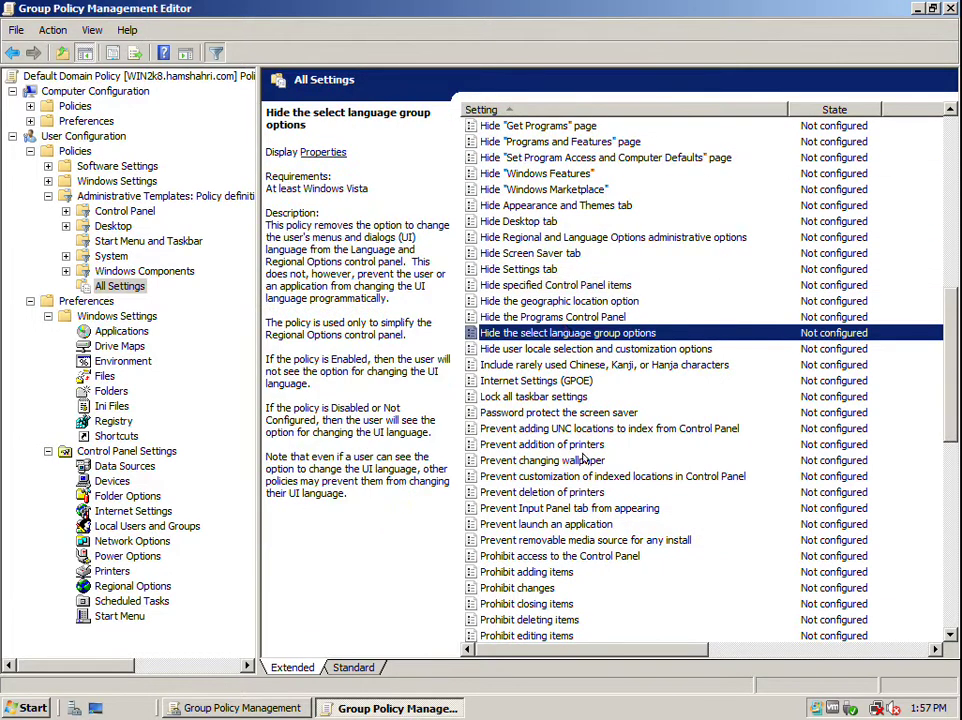
{"action": "left_click", "coordinate": [580, 460]}
{"action": "scroll", "coordinate": [937, 428], "scroll_direction": "up", "scroll_amount": 12}
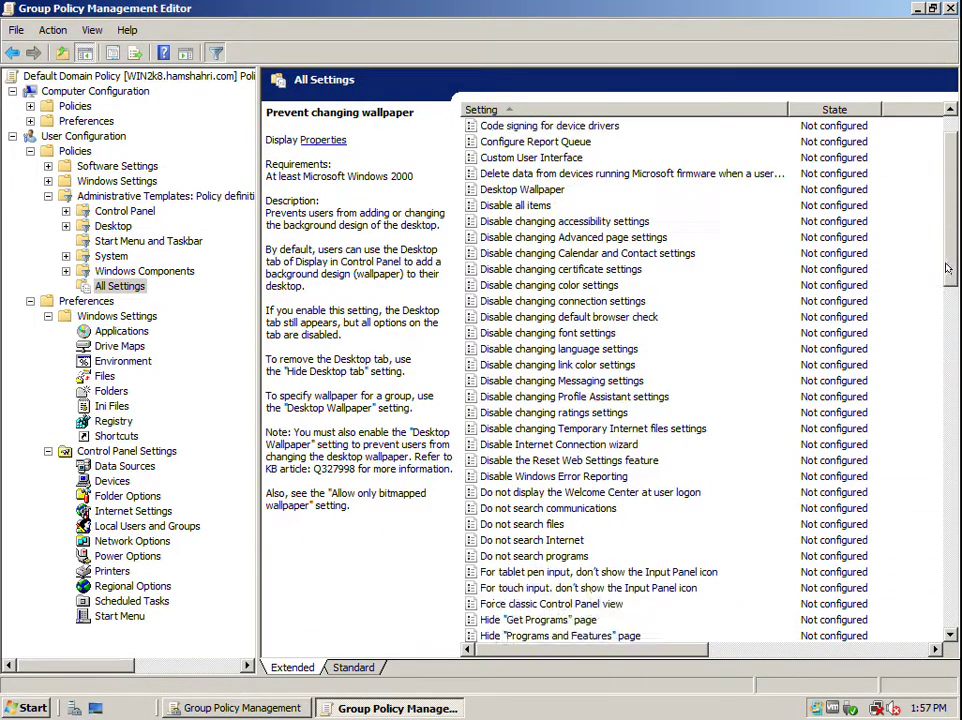
{"action": "left_click", "coordinate": [541, 524]}
{"action": "left_click", "coordinate": [545, 349]}
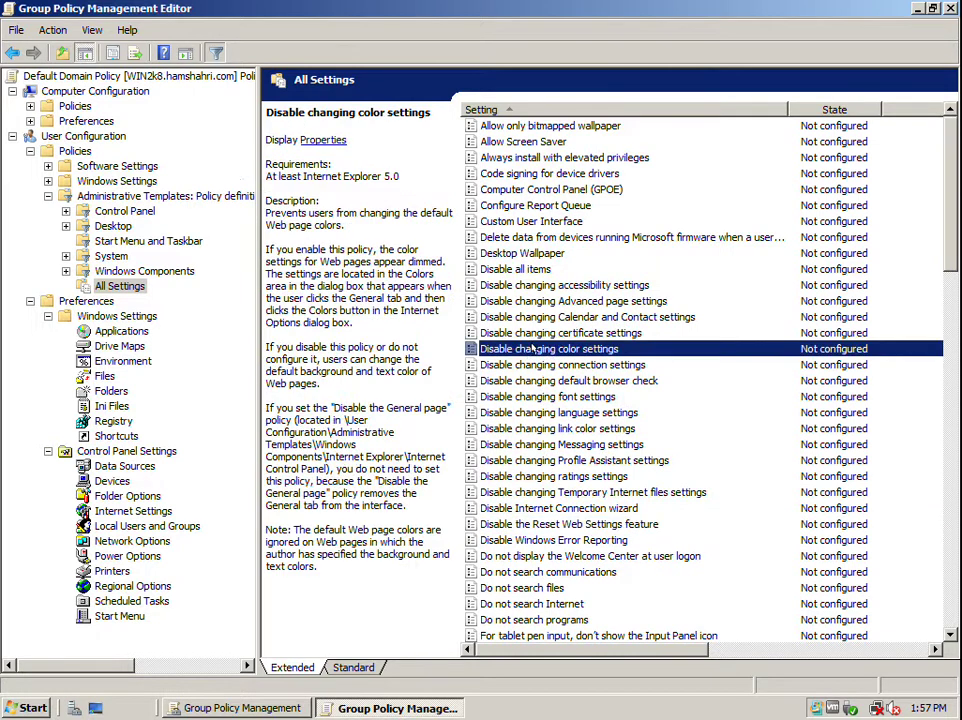
{"action": "left_click", "coordinate": [540, 189]}
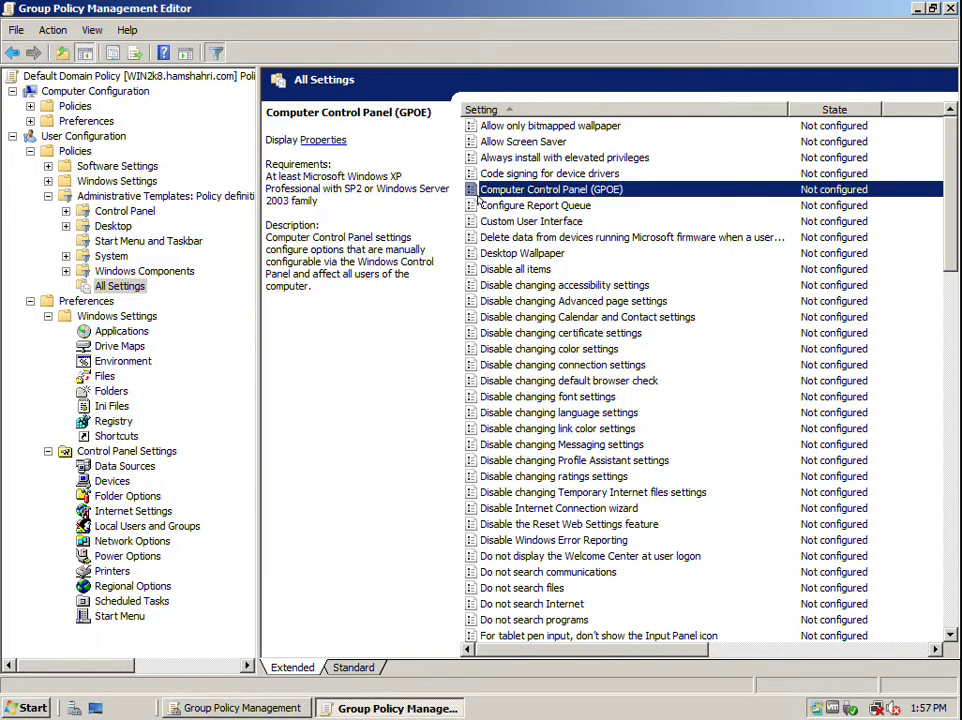
{"action": "left_click", "coordinate": [446, 219]}
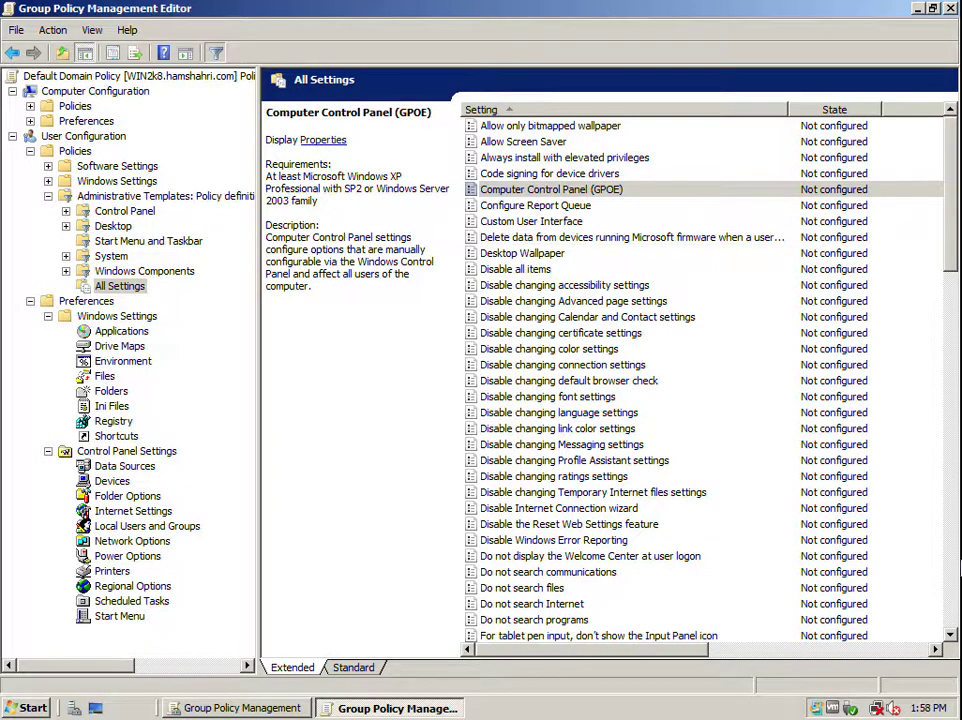
Close the policy editor and the Group Policy Management console.
{"action": "left_click", "coordinate": [950, 8]}
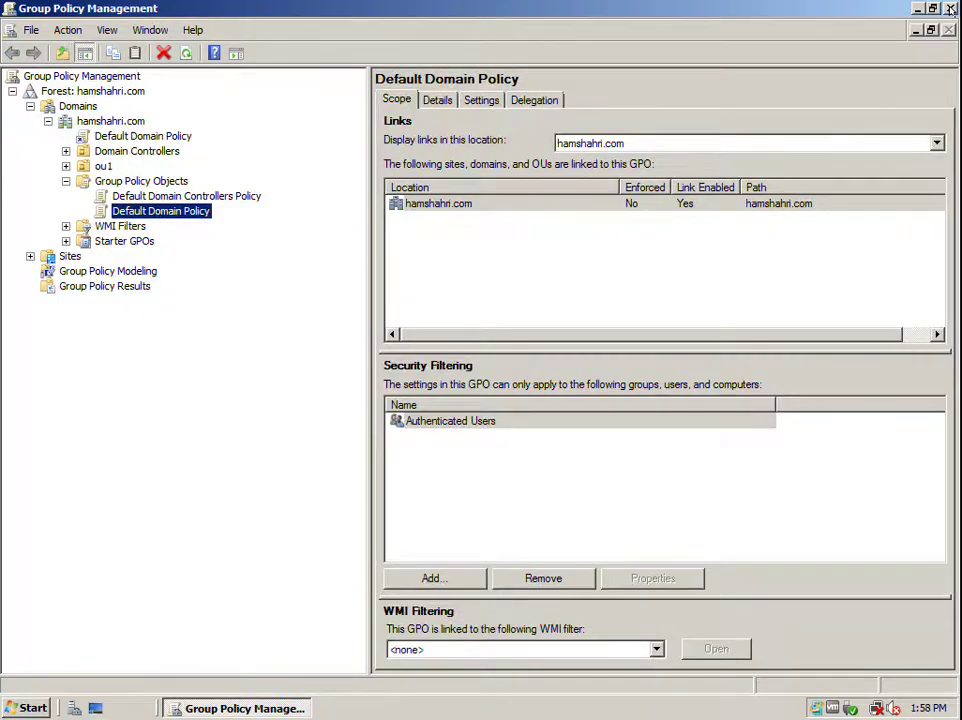
{"action": "left_click", "coordinate": [948, 10]}
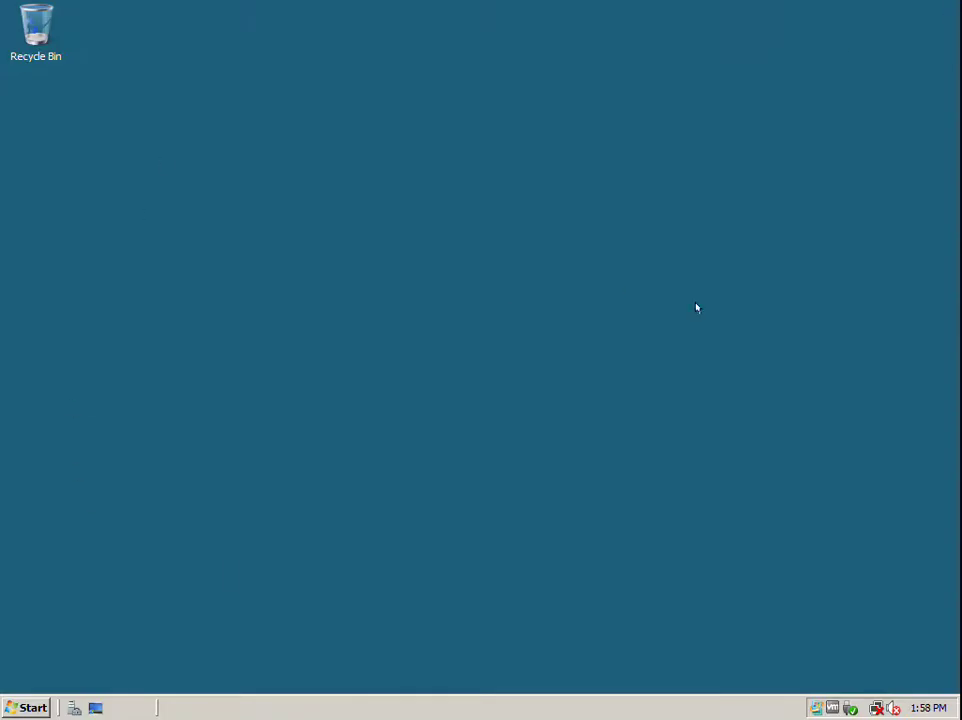
{"action": "left_click", "coordinate": [22, 704]}
{"action": "left_click", "coordinate": [583, 547]}
{"action": "left_click", "coordinate": [30, 705]}
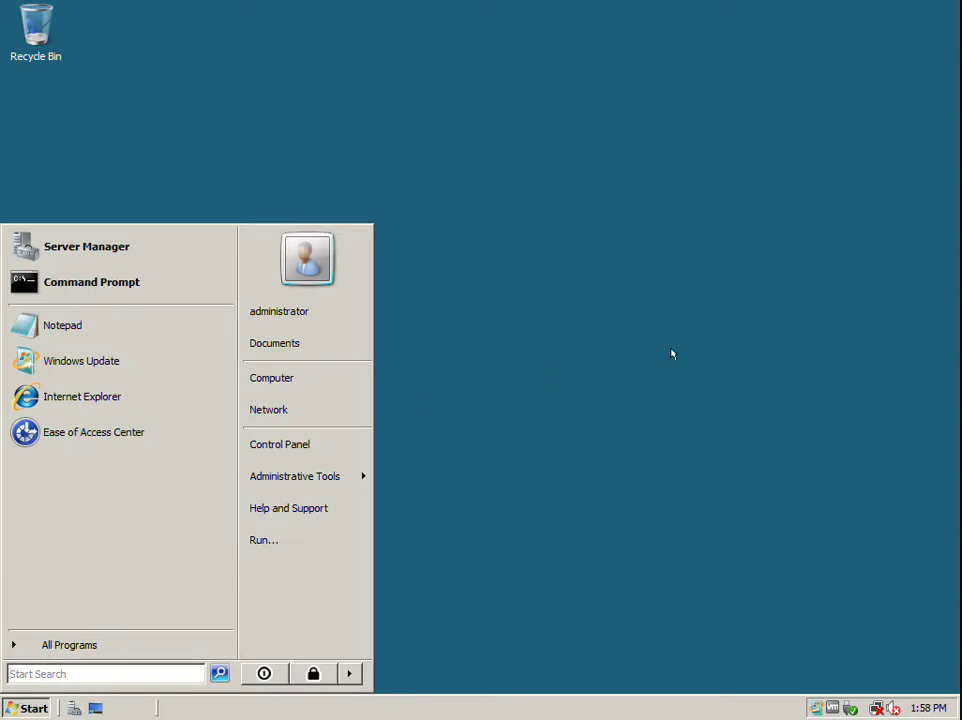
{"action": "left_click", "coordinate": [621, 354]}
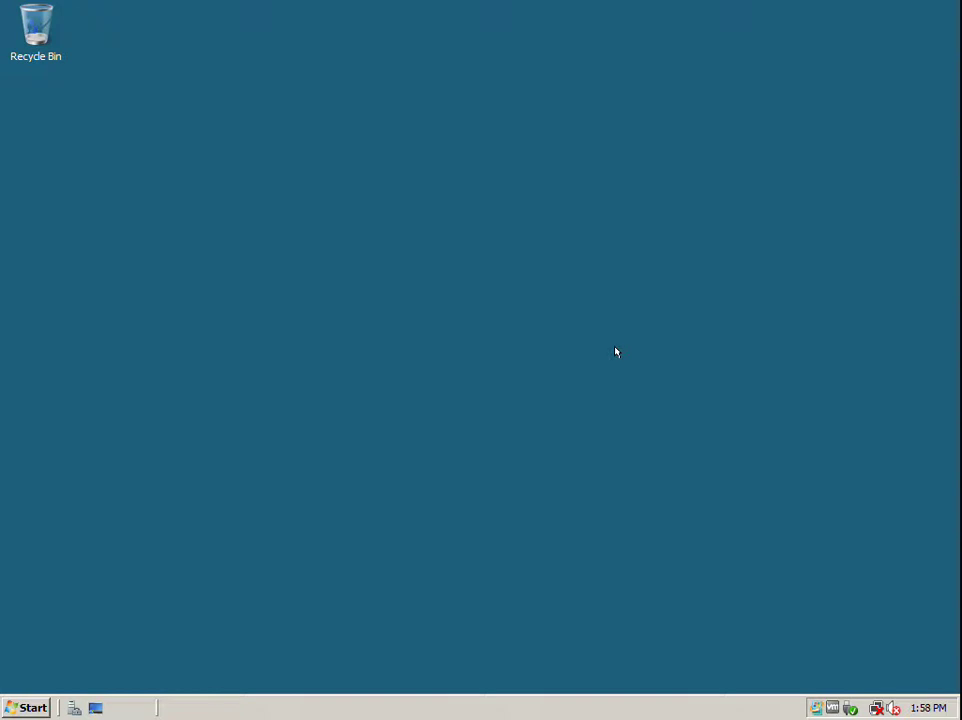
{"action": "left_click_drag", "start_coordinate": [775, 412], "coordinate": [500, 262]}
{"action": "left_click", "coordinate": [22, 706]}
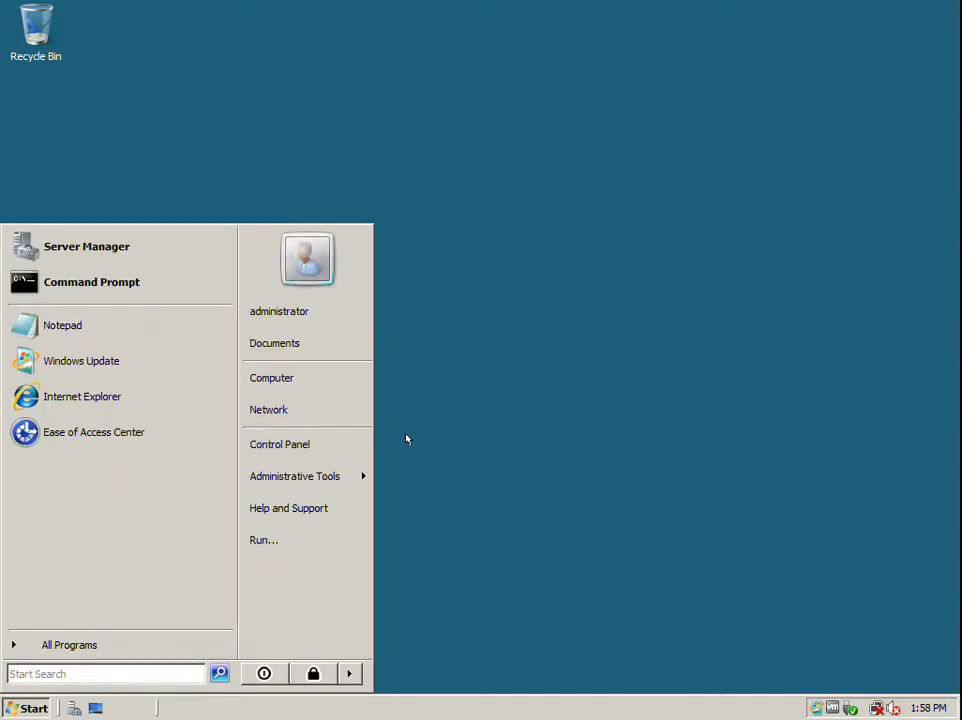
{"action": "left_click", "coordinate": [543, 413]}
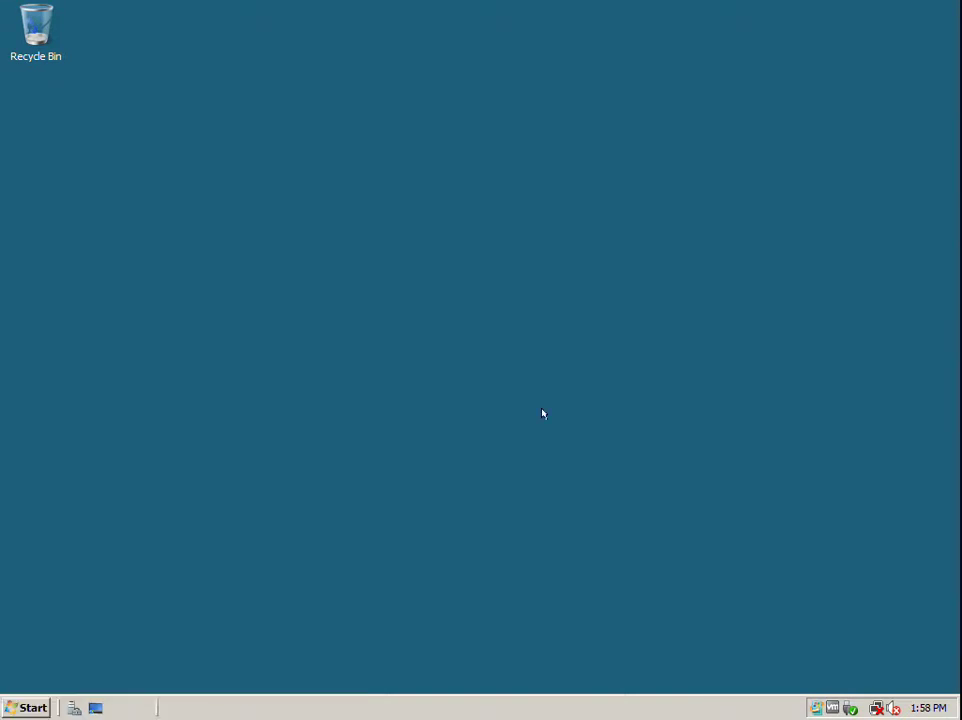
{"action": "left_click", "coordinate": [25, 707]}
{"action": "left_click", "coordinate": [711, 417]}
{"action": "left_click", "coordinate": [22, 707]}
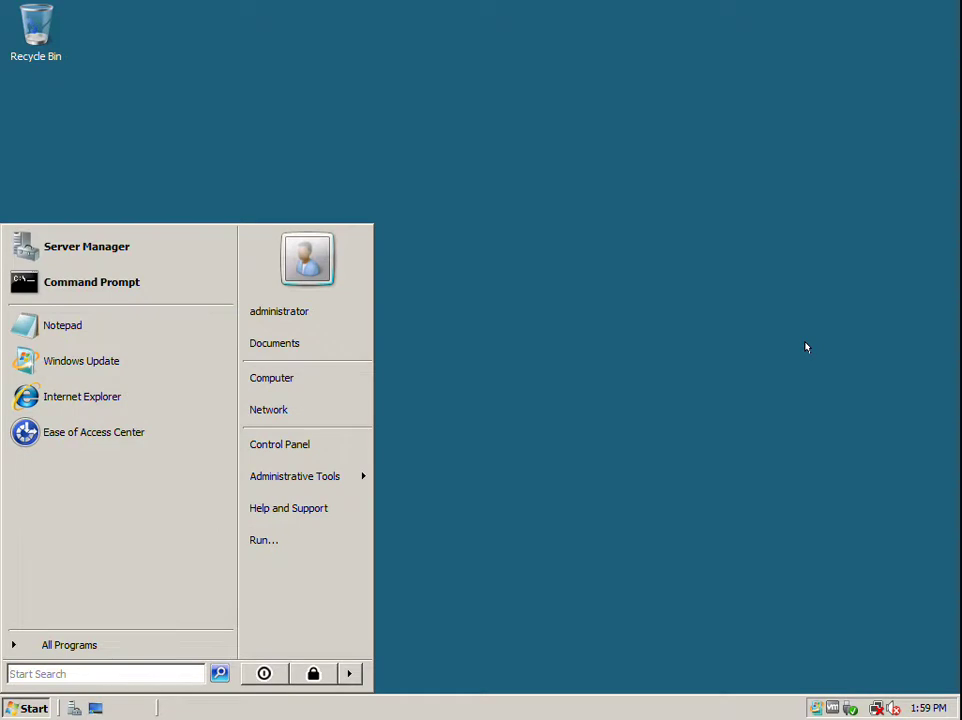
Open a Command Prompt and force a Group Policy refresh with gpupdate /force.
{"action": "left_click", "coordinate": [42, 283]}
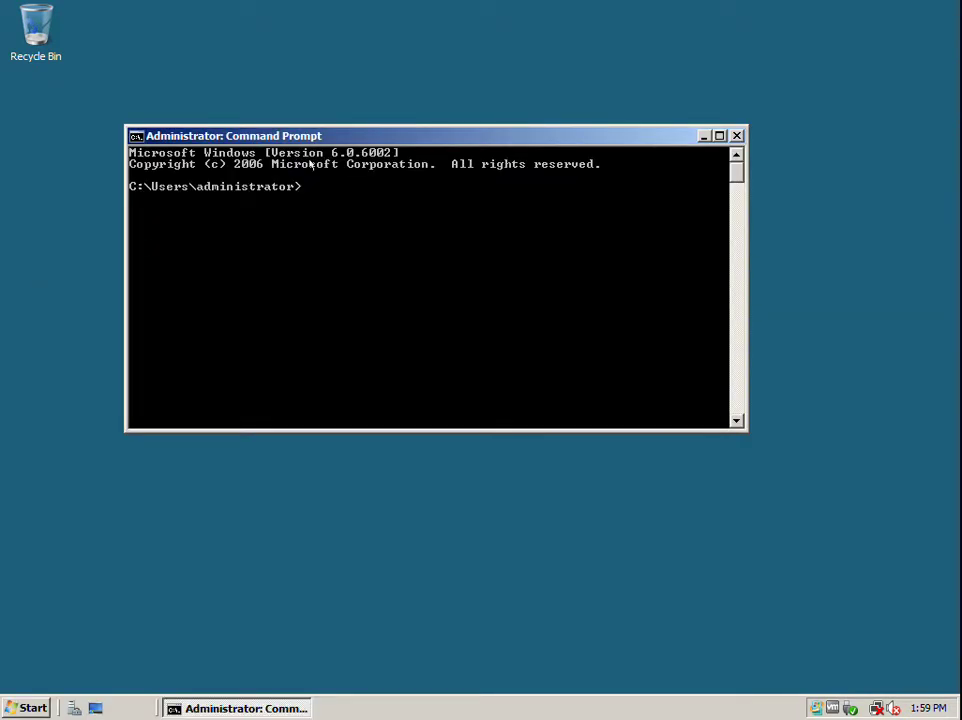
{"action": "type", "text": "gpup"}
{"action": "type", "text": "date /force"}
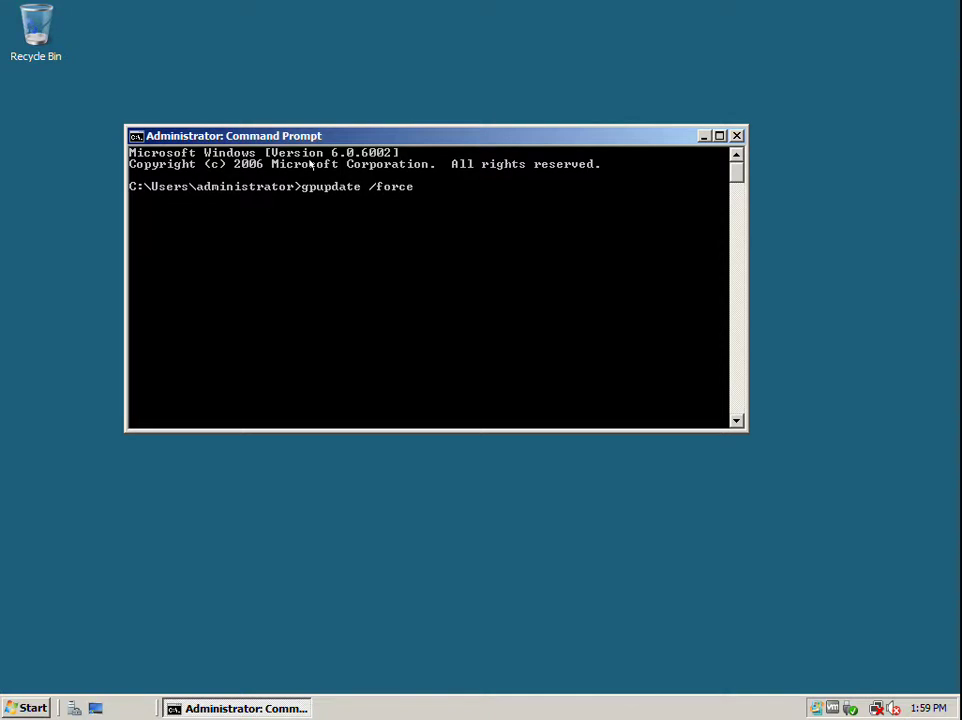
{"action": "key", "text": "Return"}
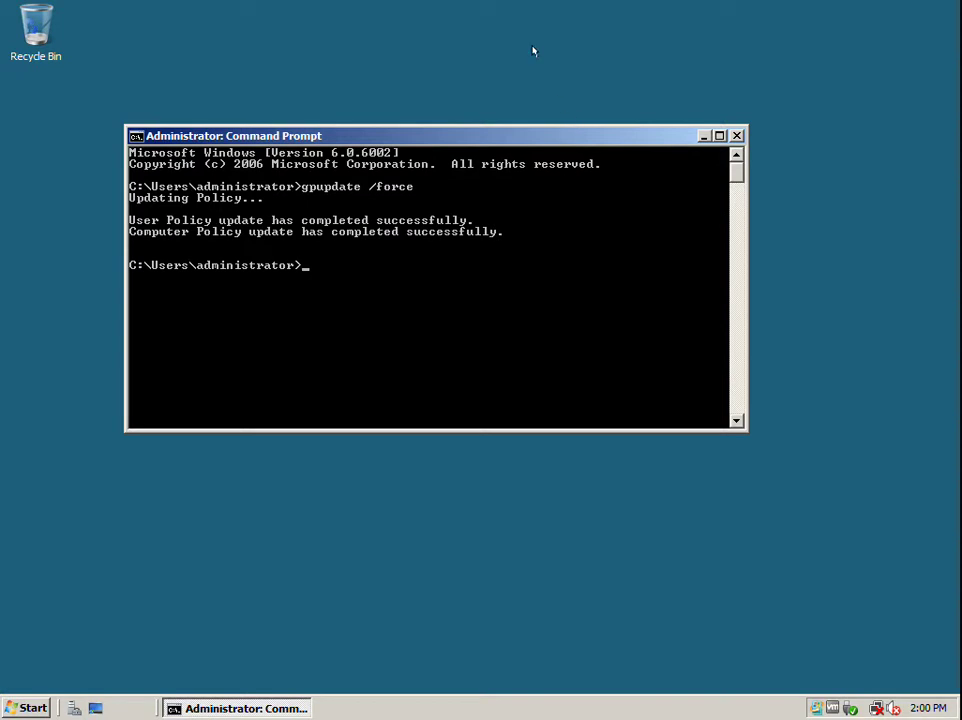
Run gpupdate /force a second time and close the Command Prompt window.
{"action": "type", "text": "gpupfate /force"}
{"action": "key", "text": "Return"}
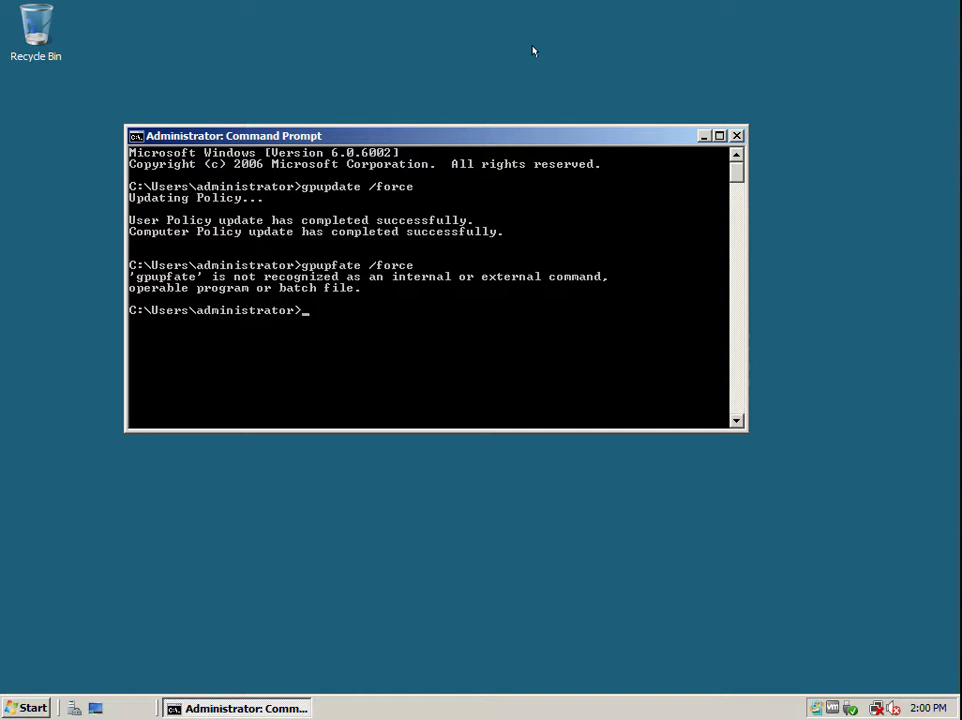
{"action": "type", "text": "gpupdate /force"}
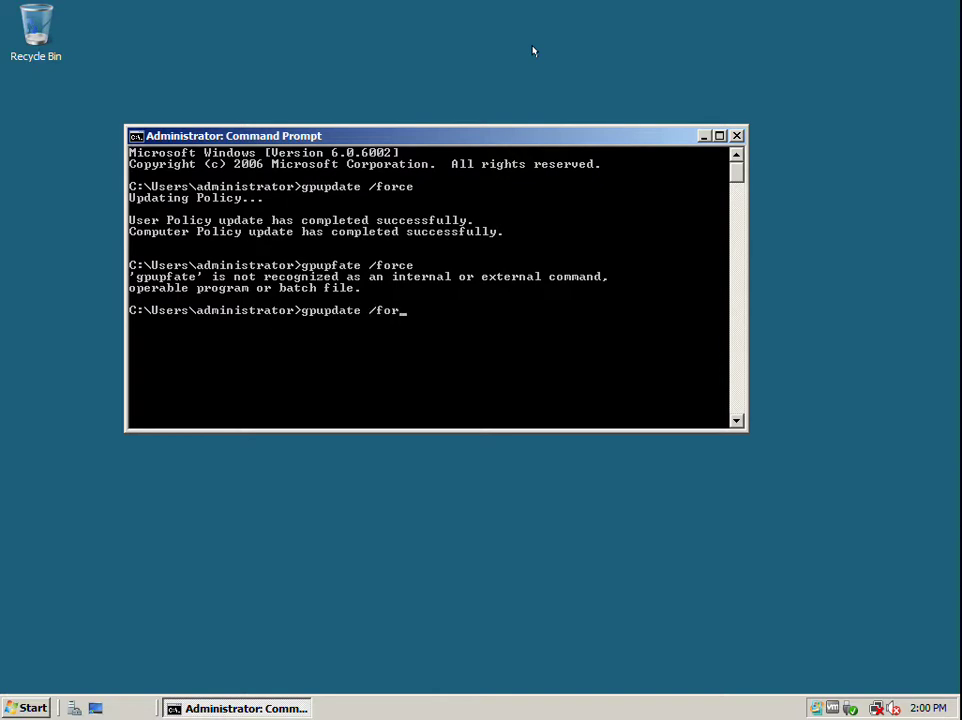
{"action": "key", "text": "Return"}
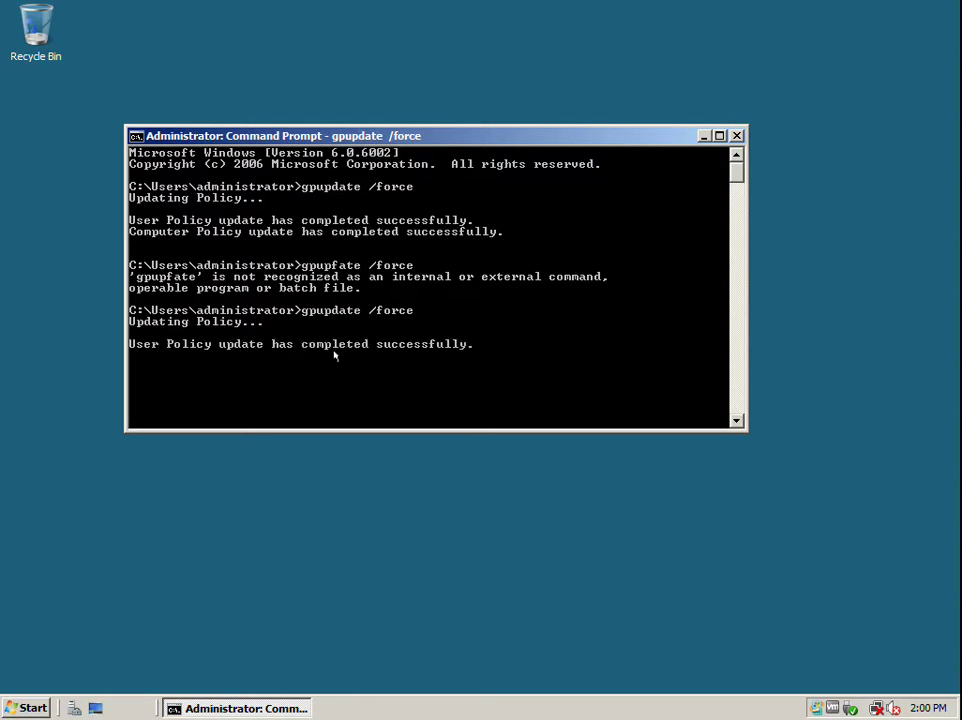
{"action": "left_click", "coordinate": [736, 135]}
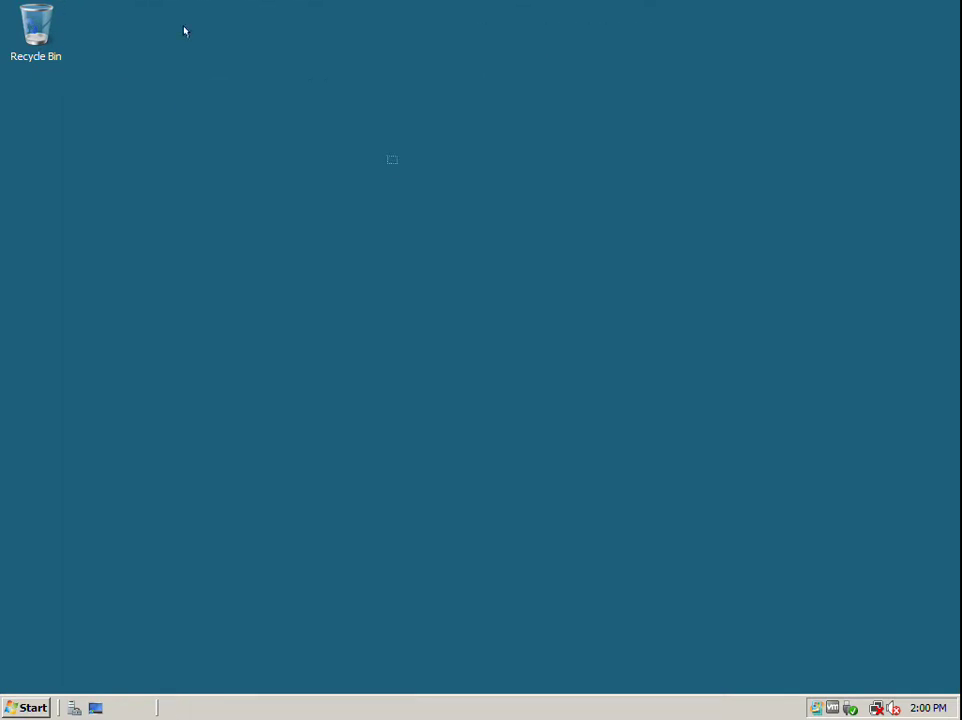
Reopen the Group Policy Management console, view the Default Domain Policy's scope, and close the console.
{"action": "left_click", "coordinate": [30, 707]}
{"action": "mouse_move", "coordinate": [362, 472]}
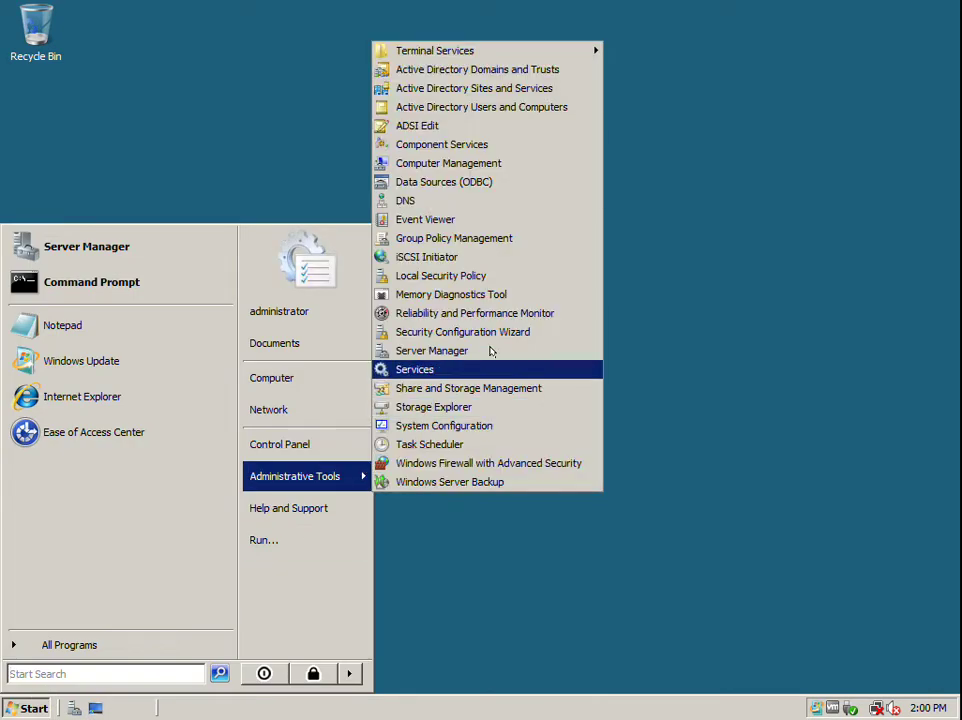
{"action": "left_click", "coordinate": [461, 238]}
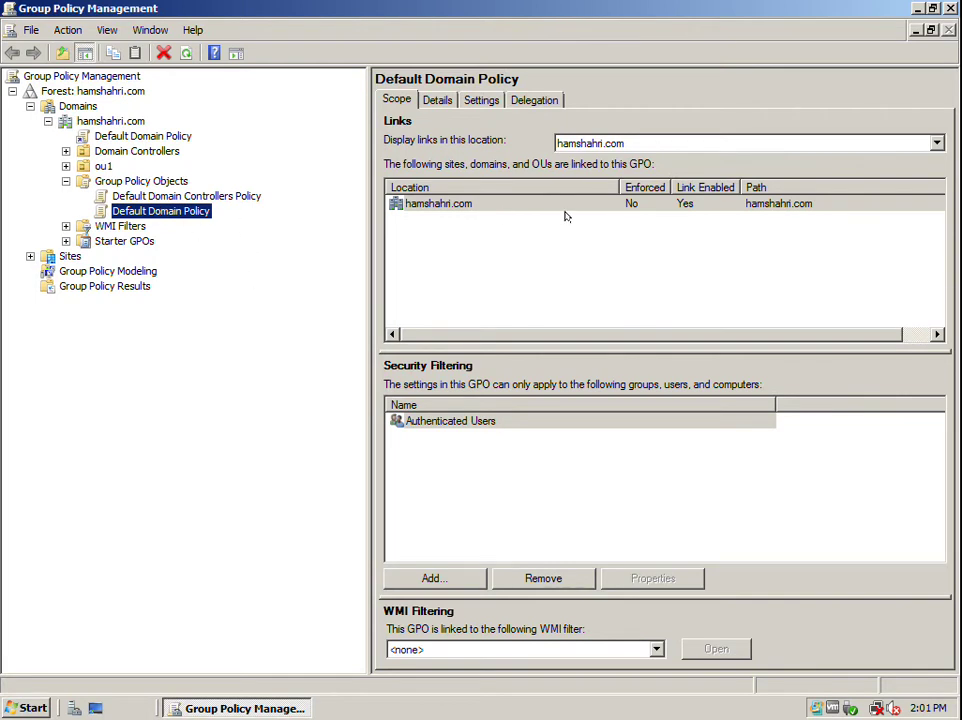
{"action": "left_click", "coordinate": [945, 10]}
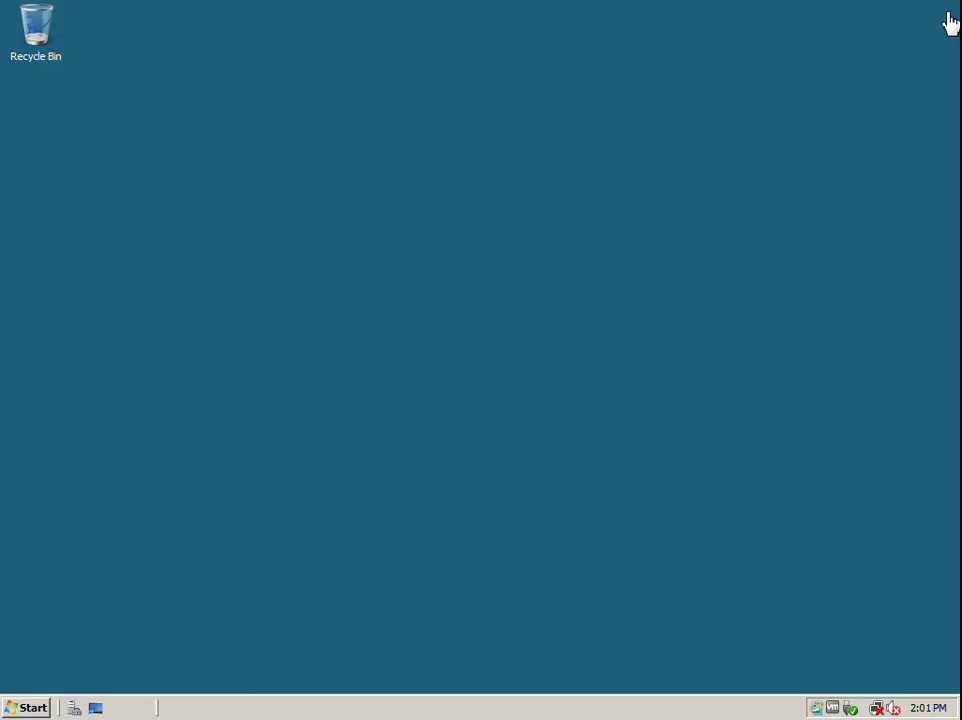